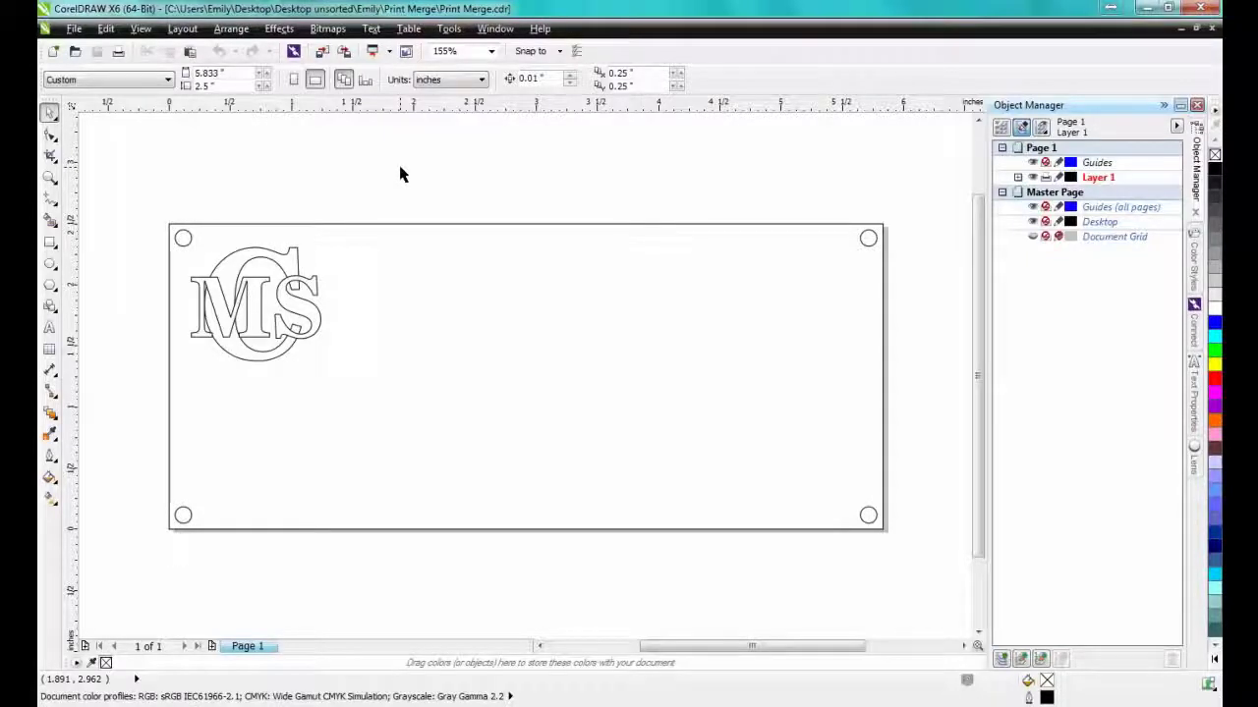
Turn on the Print Merge toolbar from Window > Toolbars and launch the Print Merge Wizard
click(501, 30)
mouse_move(606, 190)
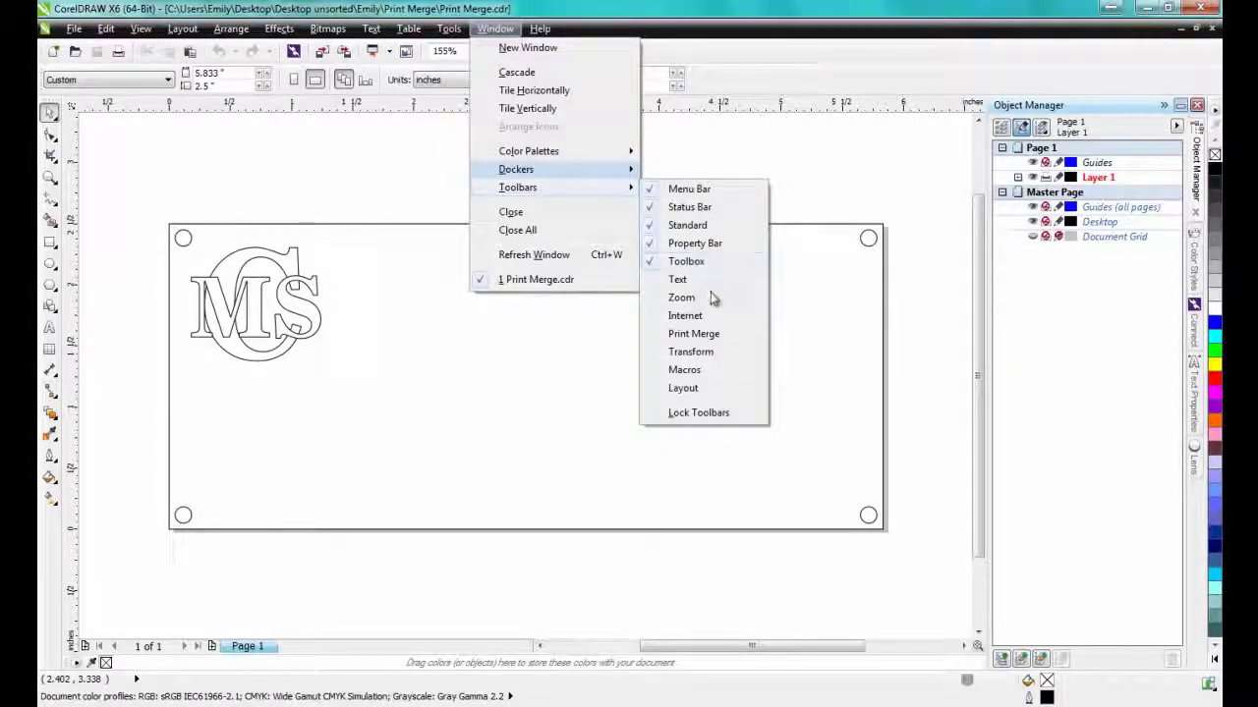
click(722, 339)
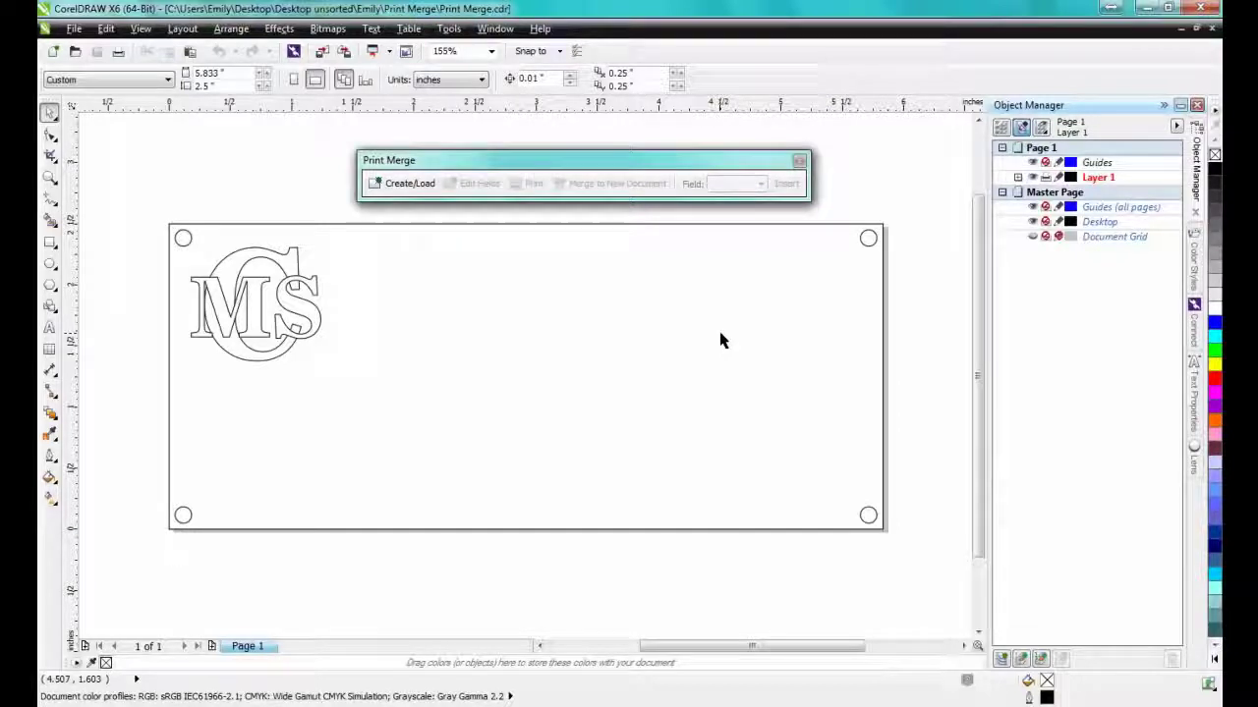
click(407, 187)
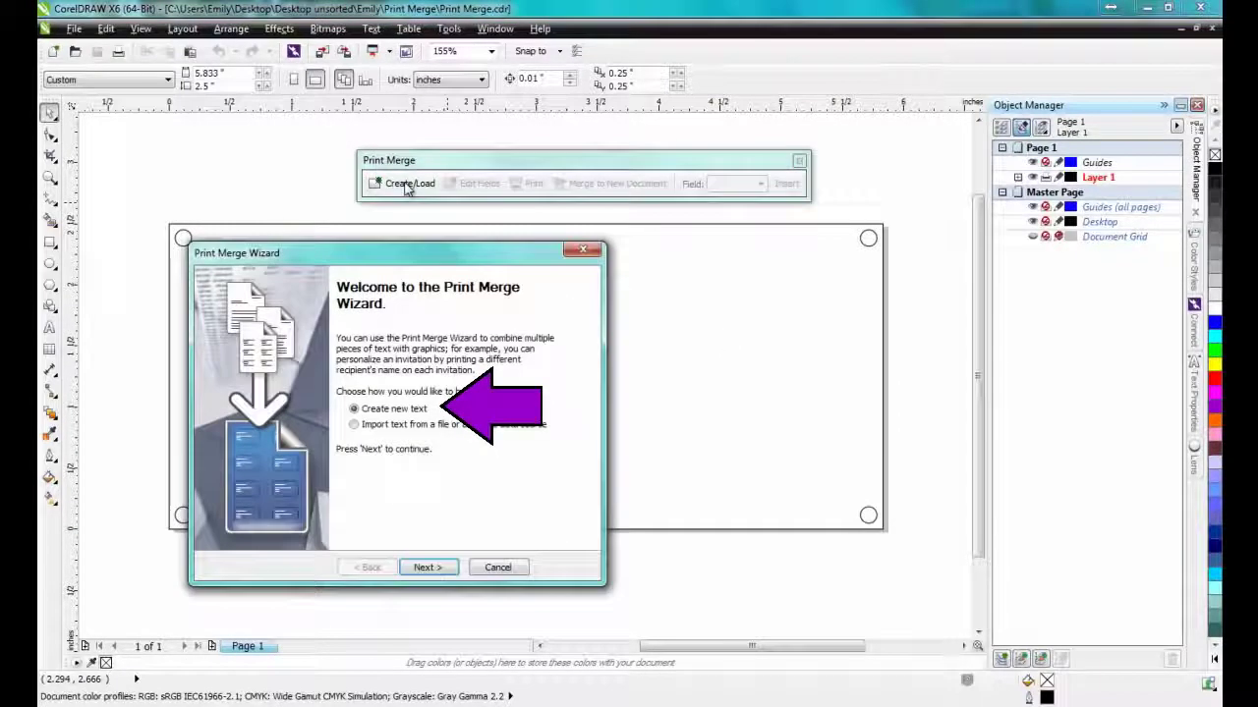
Create new merge text with a Subject text field and a Room numeric field
click(426, 568)
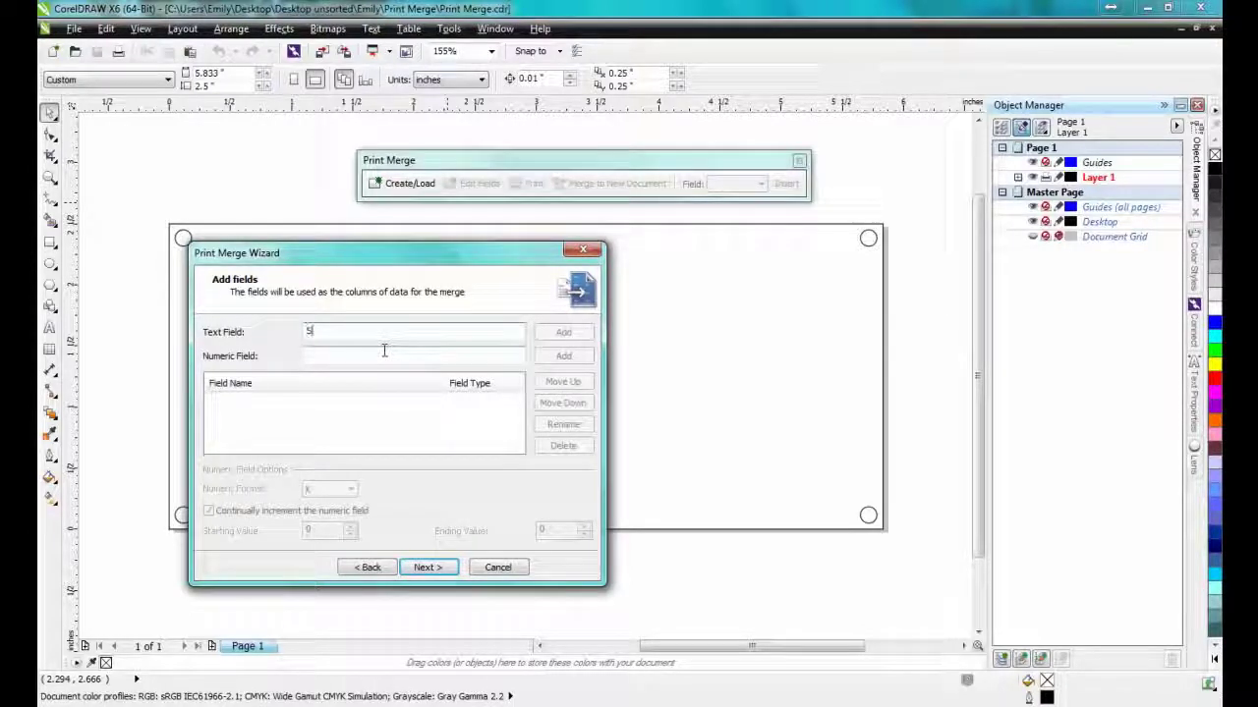
text(ubject)
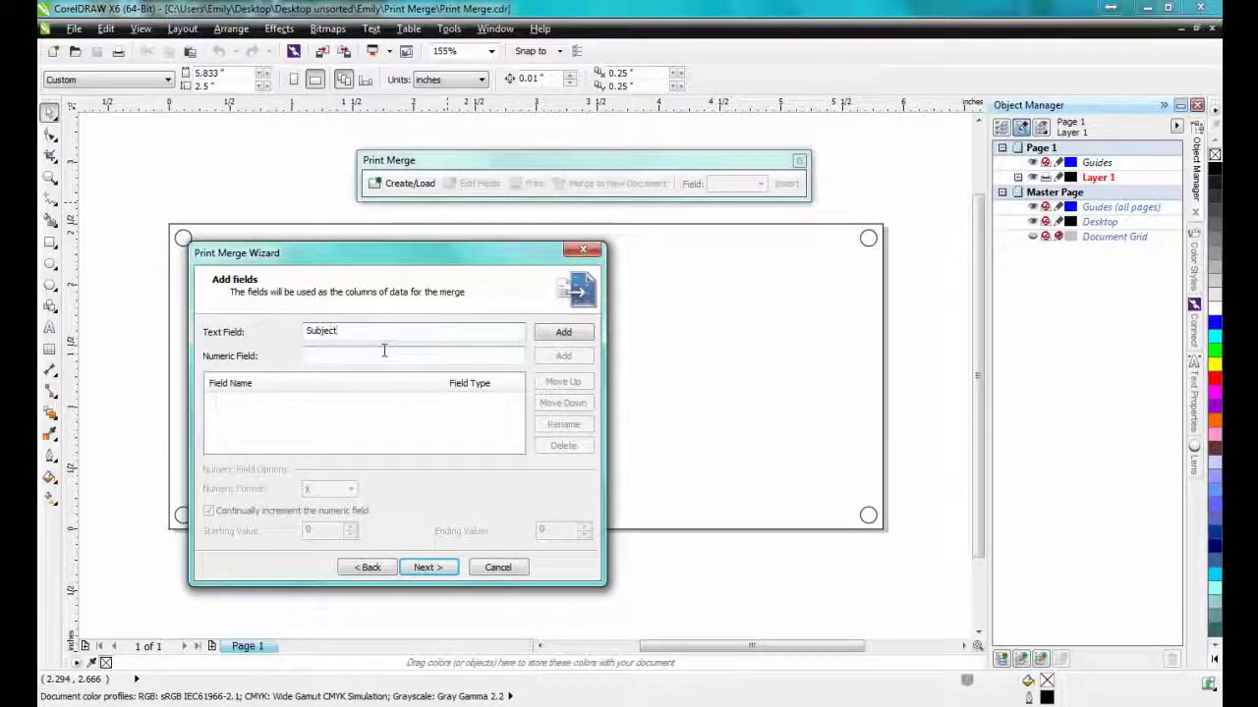
click(563, 332)
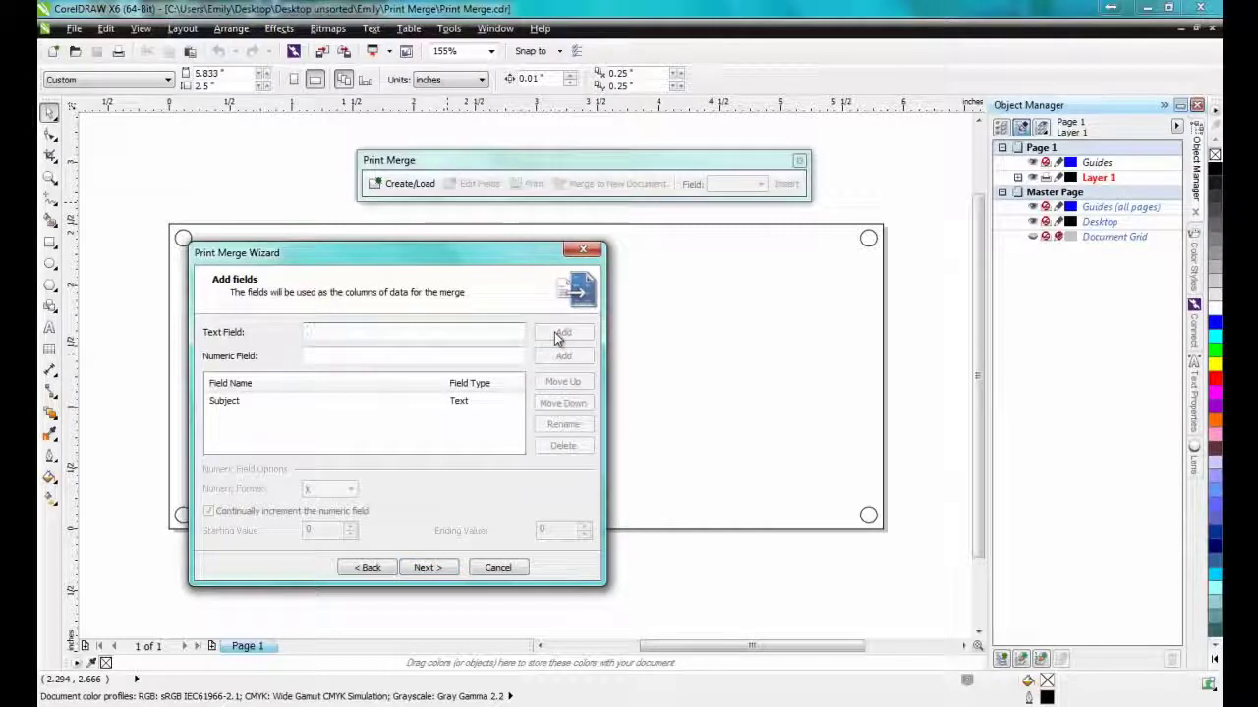
click(372, 358)
text(R)
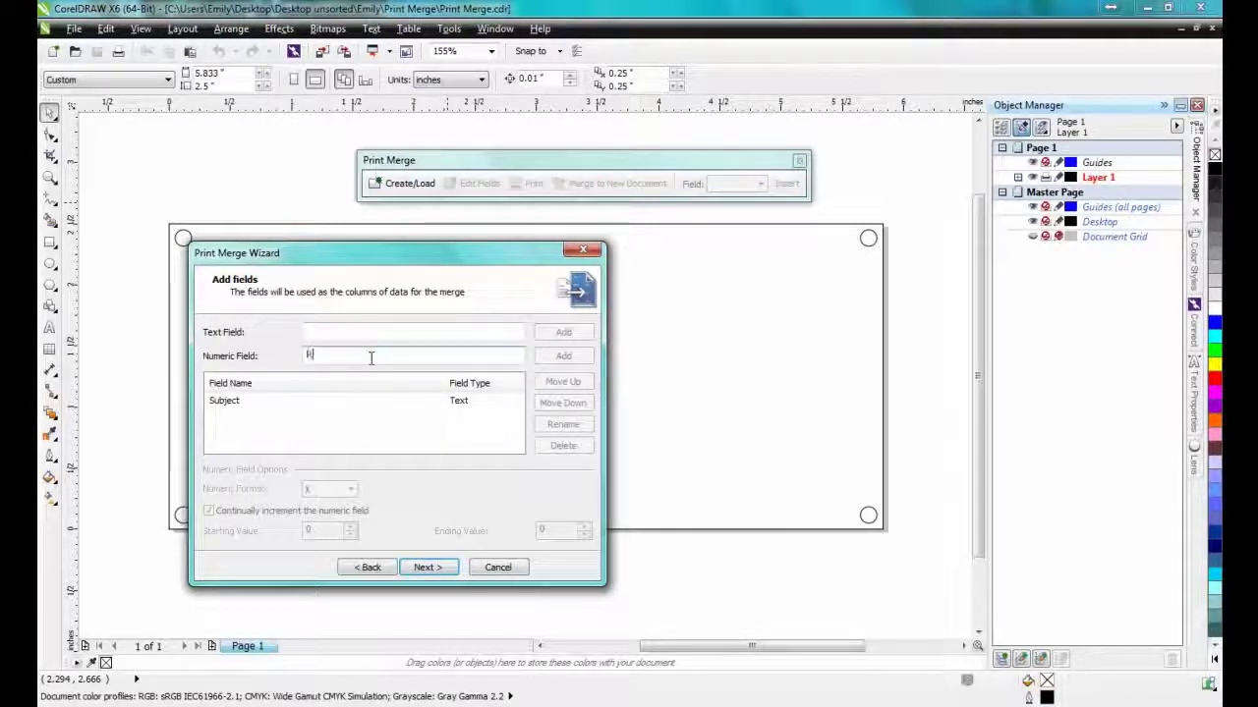
text(oom)
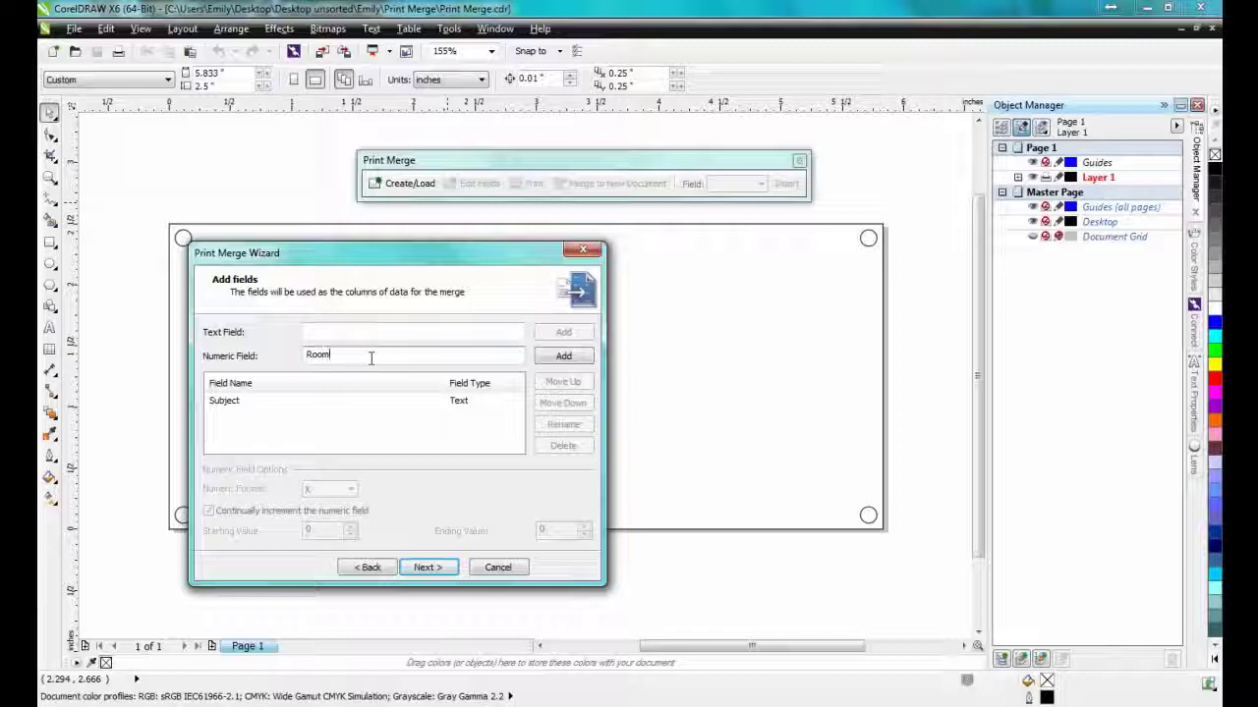
click(572, 360)
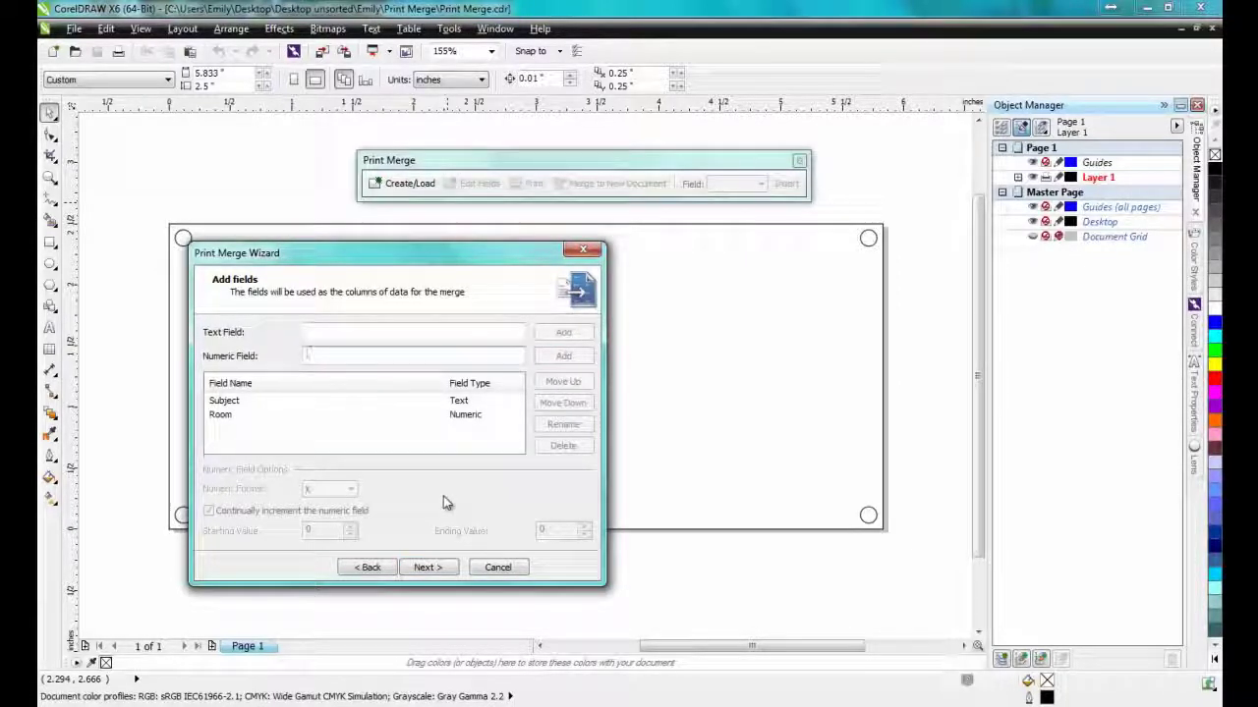
Enter six records: Math 101, History 102, Science 103, English 104, Phys-Ed 105, Geography 106
click(427, 568)
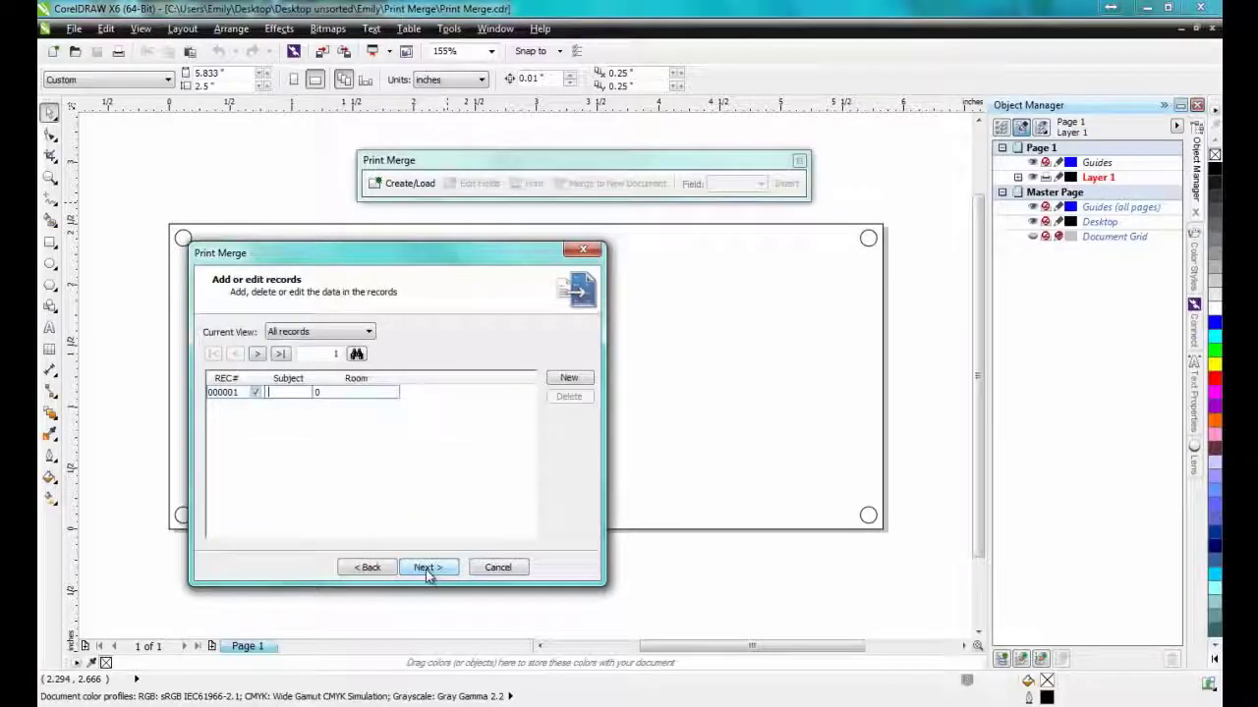
text(Math)
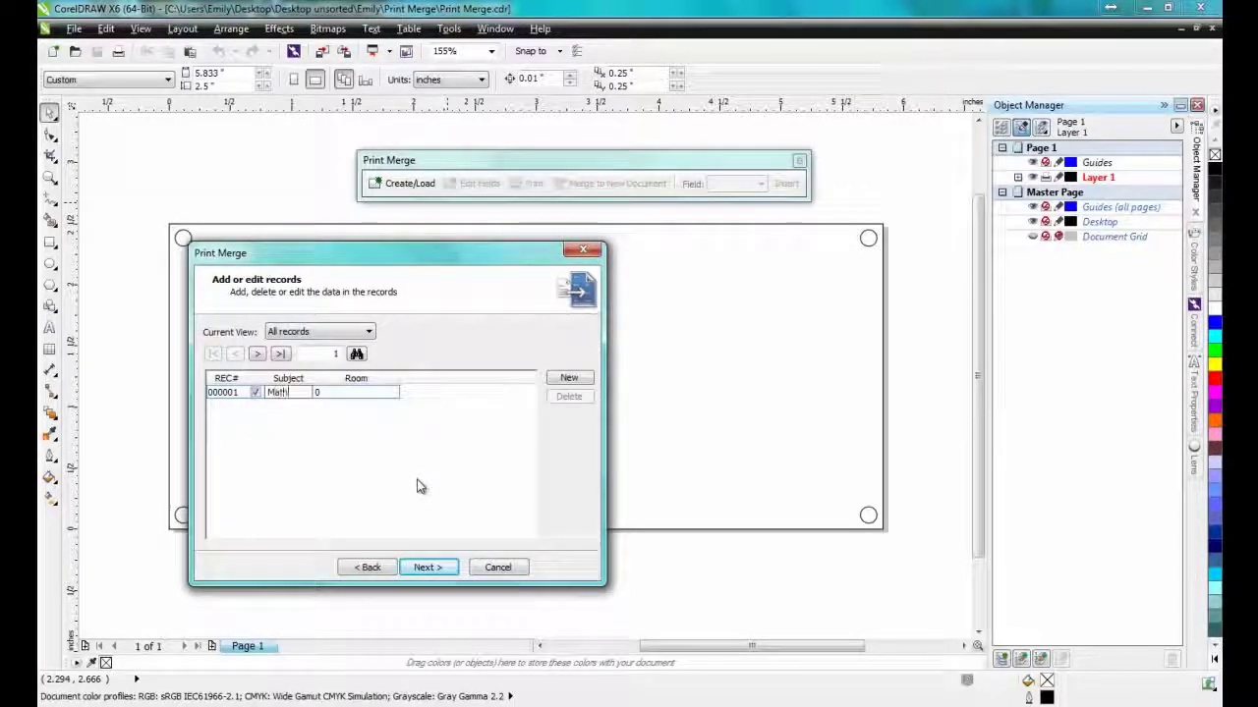
click(342, 393)
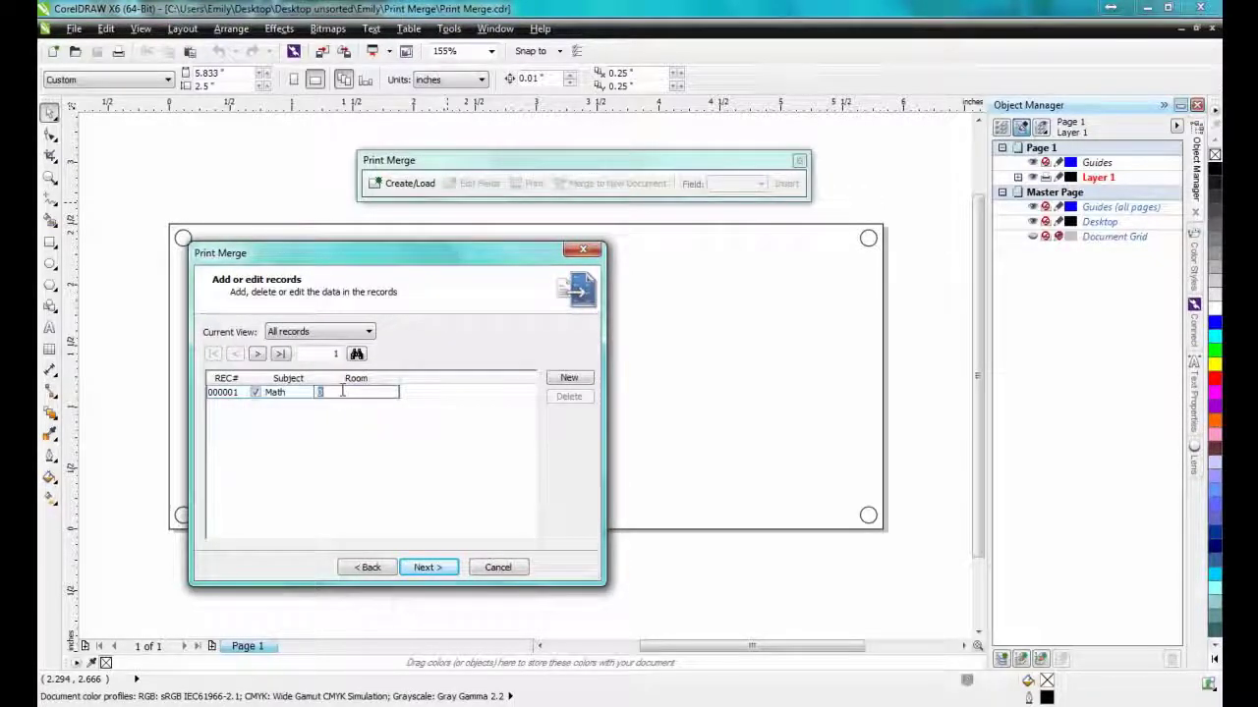
text(101)
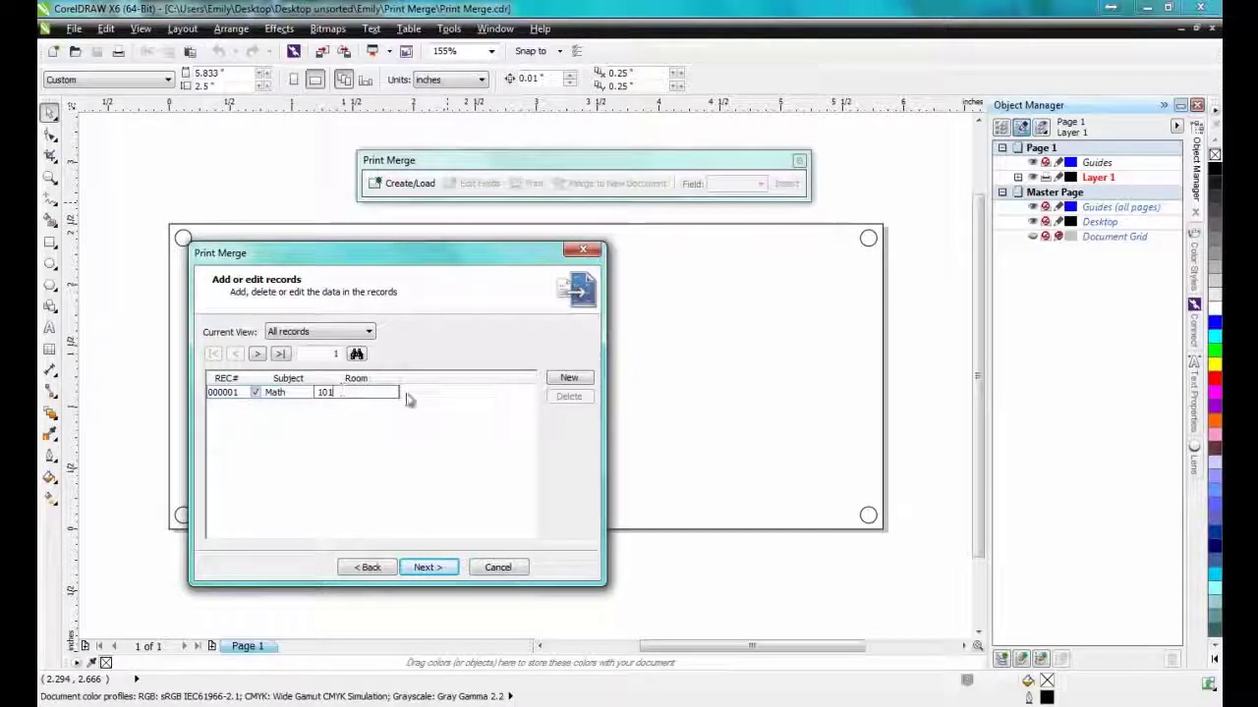
click(569, 377)
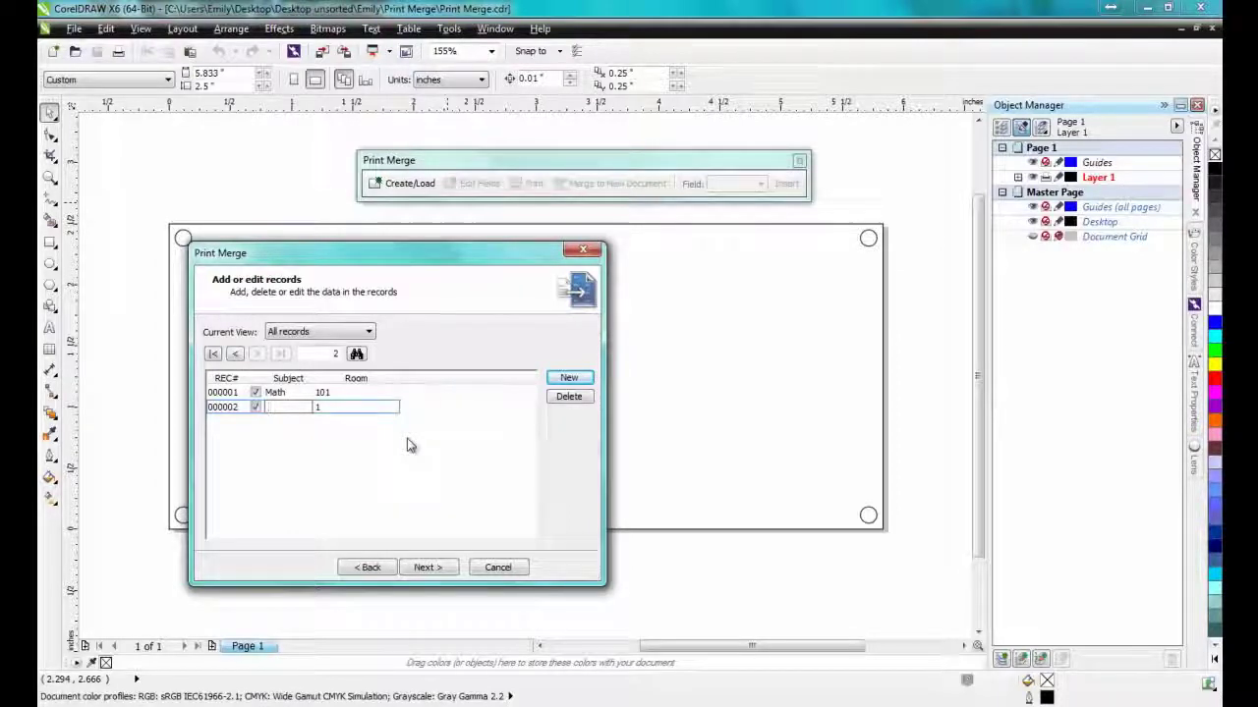
text(History)
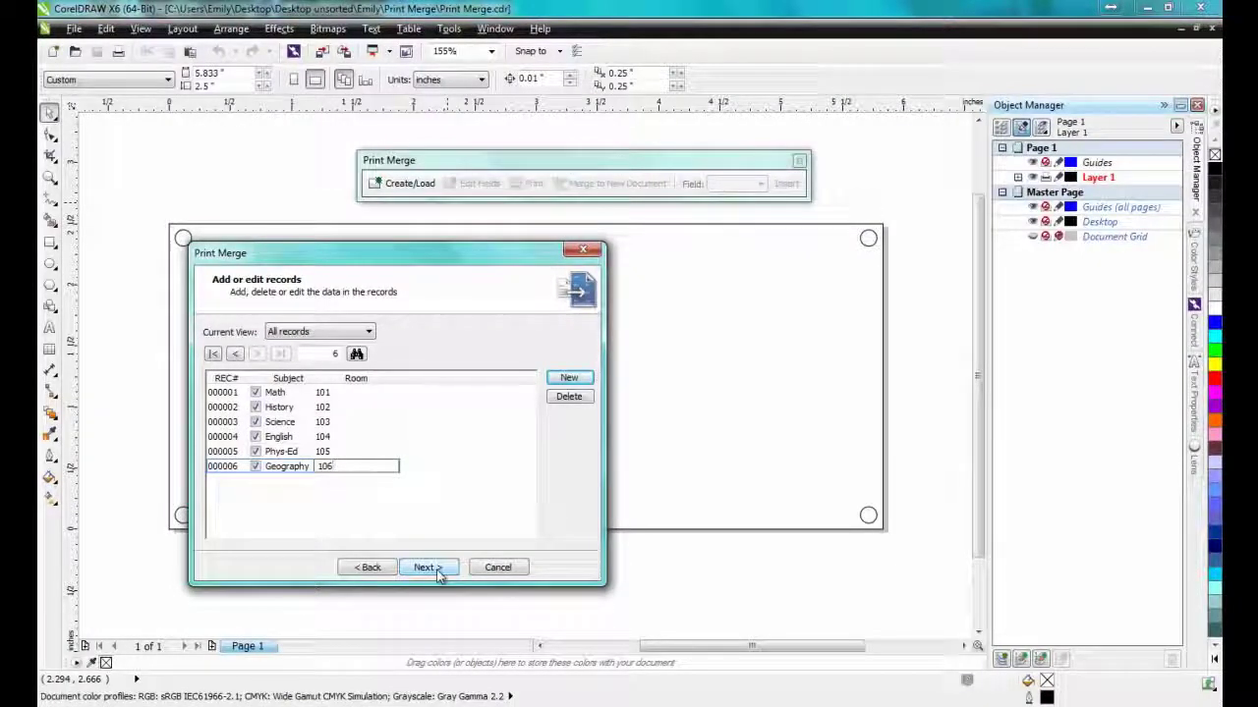
click(428, 568)
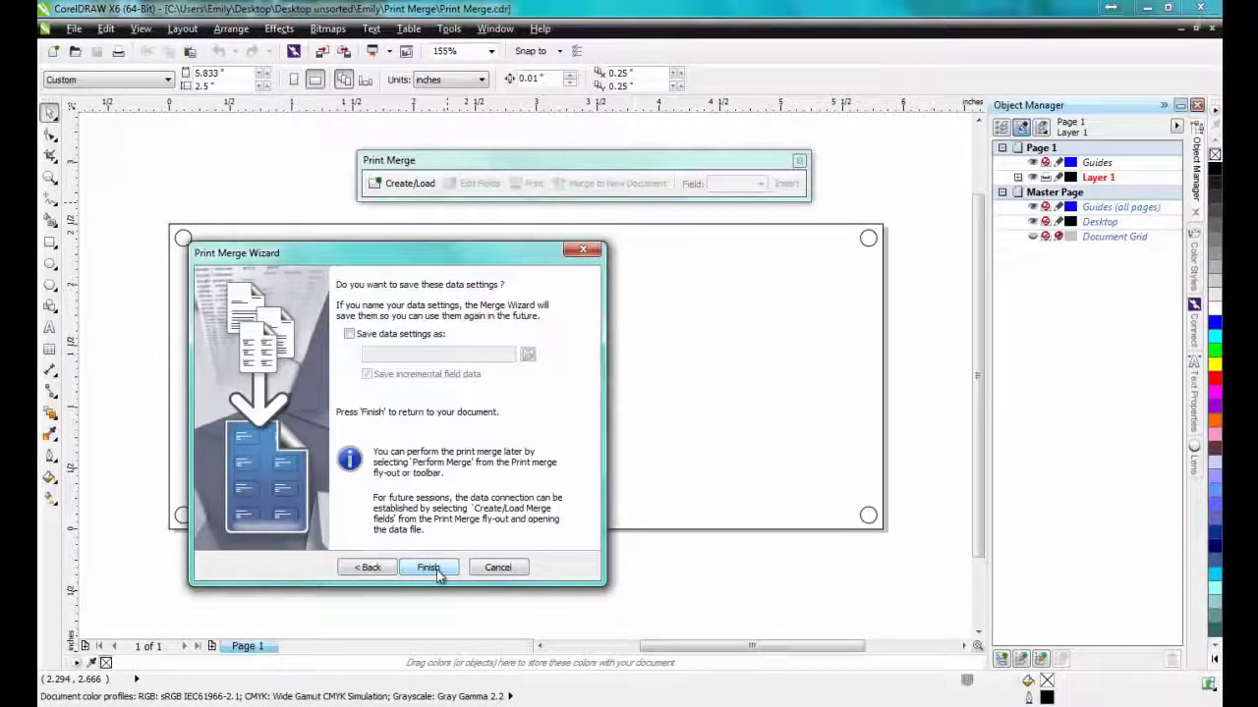
Save the merge data settings as a file named Classes and finish the wizard
click(349, 335)
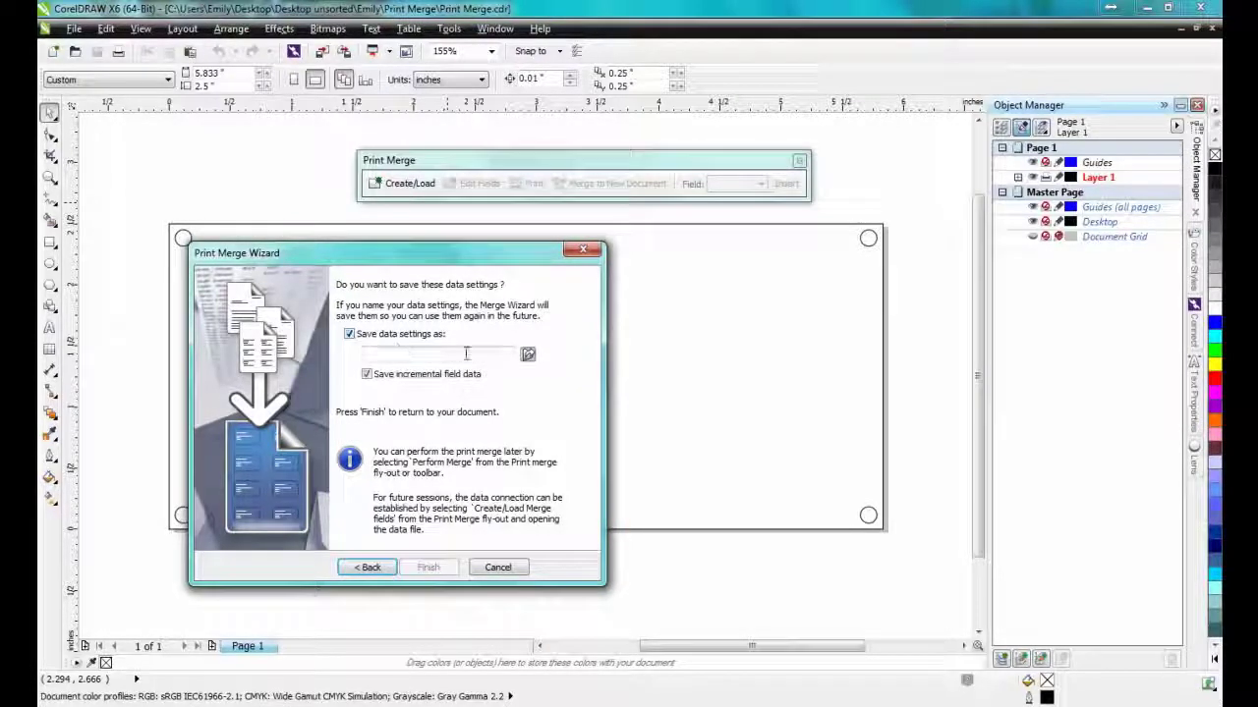
click(528, 355)
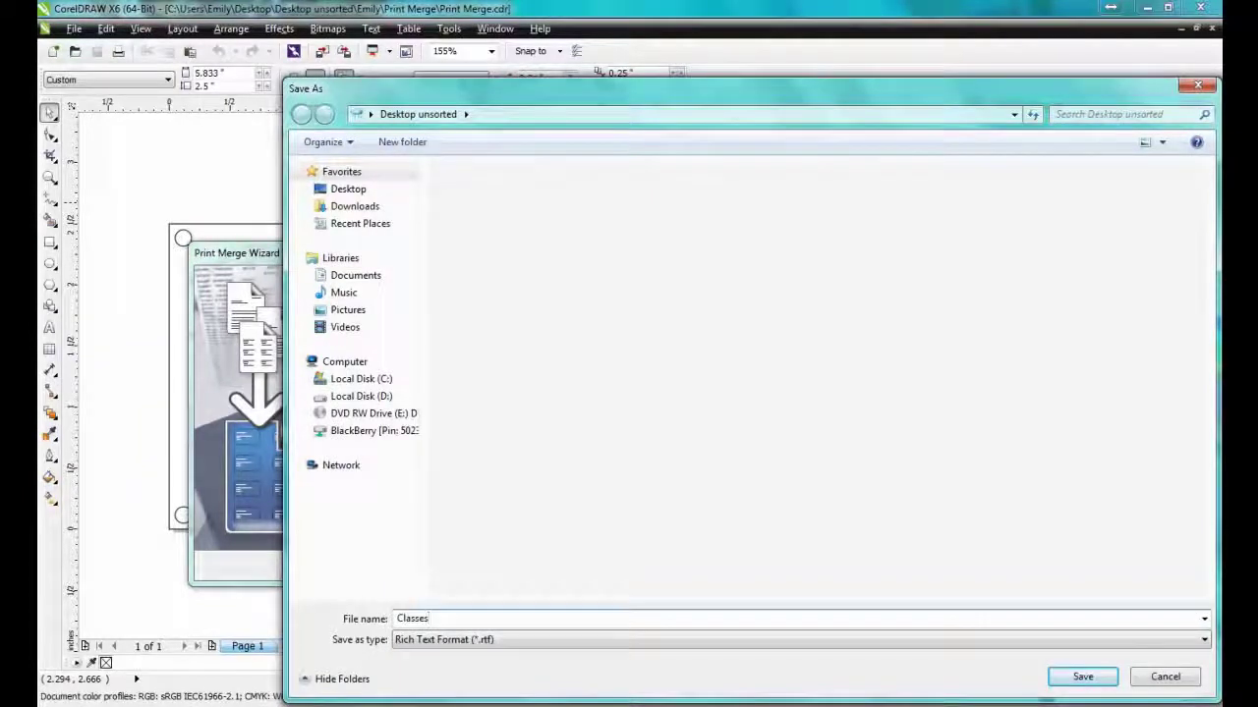
click(1083, 677)
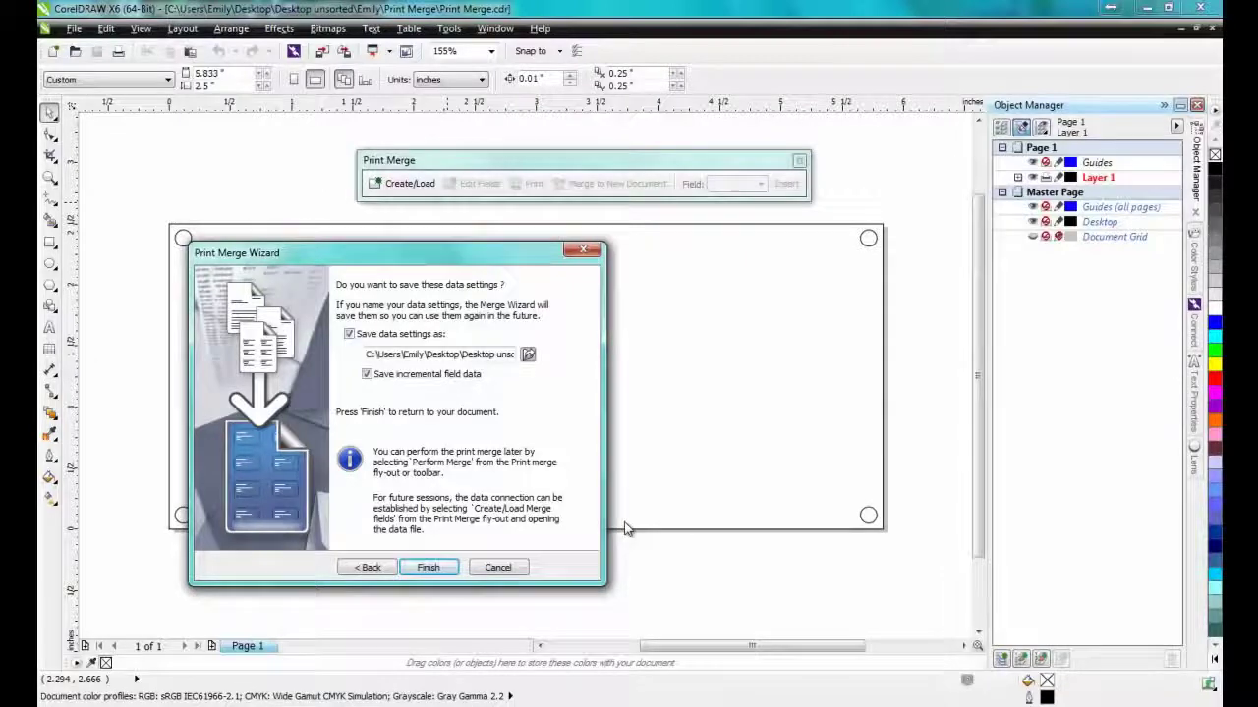
click(439, 573)
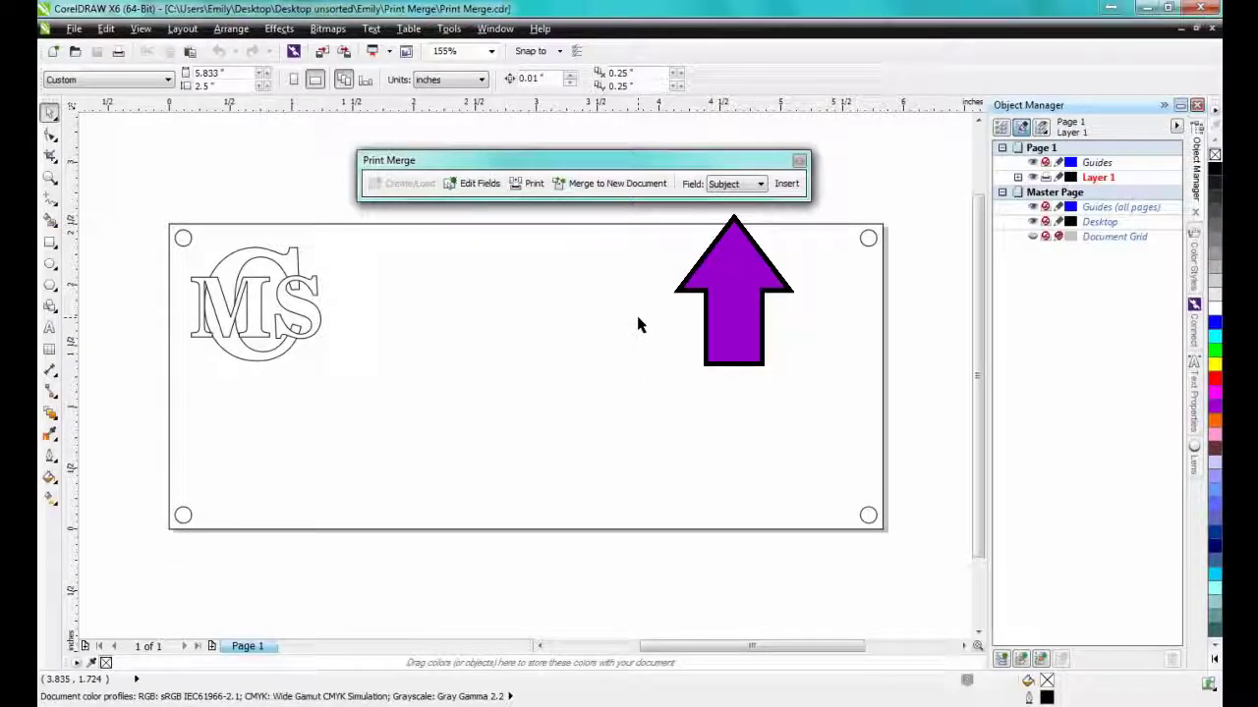
Insert the <Room> field at 100 pt and drag it left across the plate's top over the logo
click(762, 187)
click(751, 207)
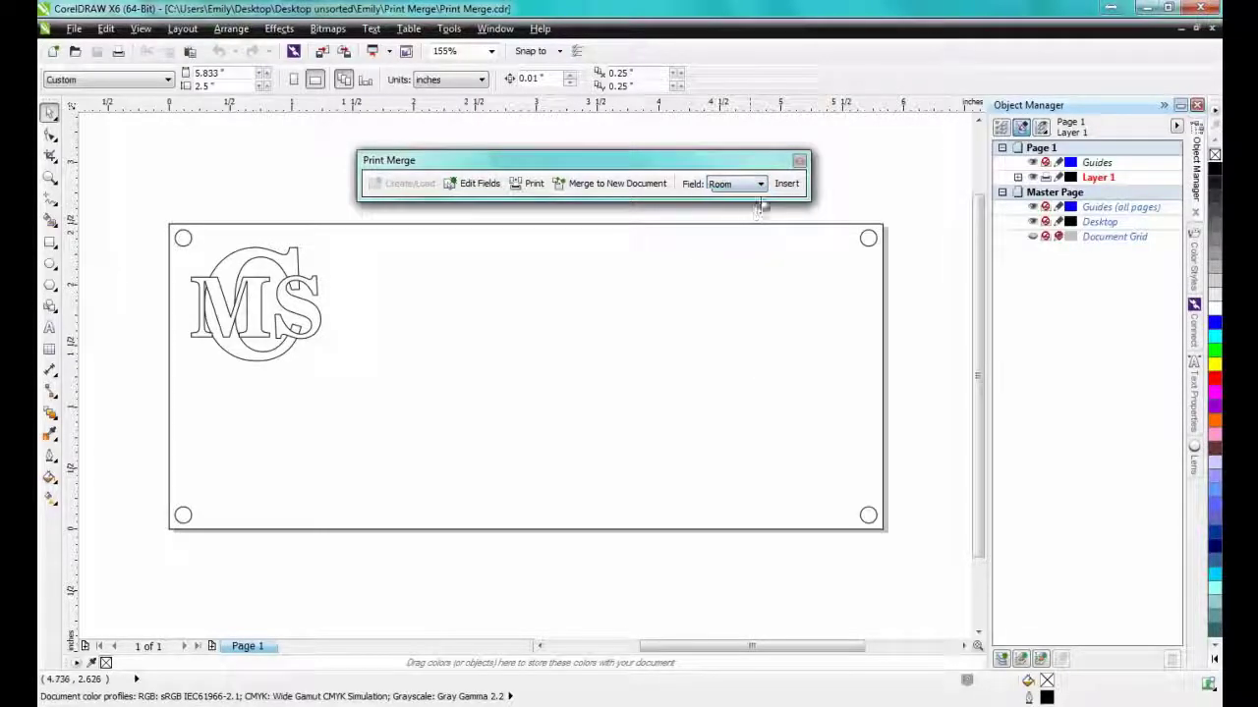
click(786, 183)
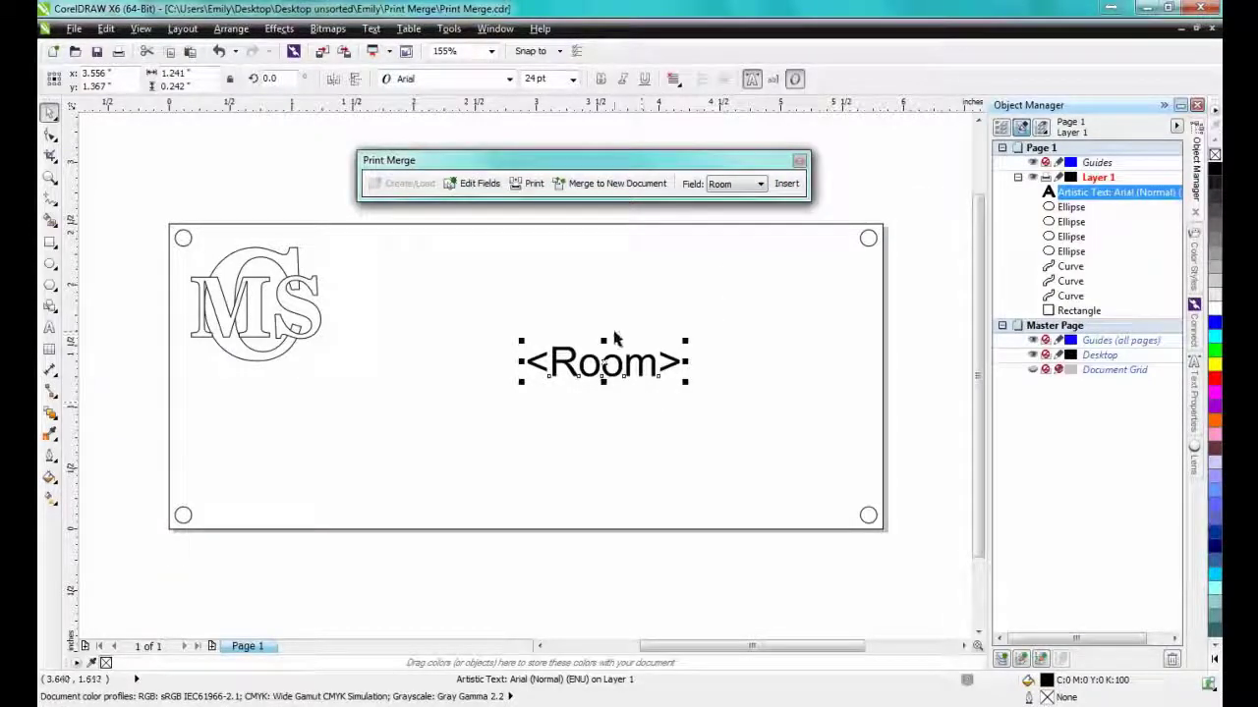
click(573, 79)
click(547, 317)
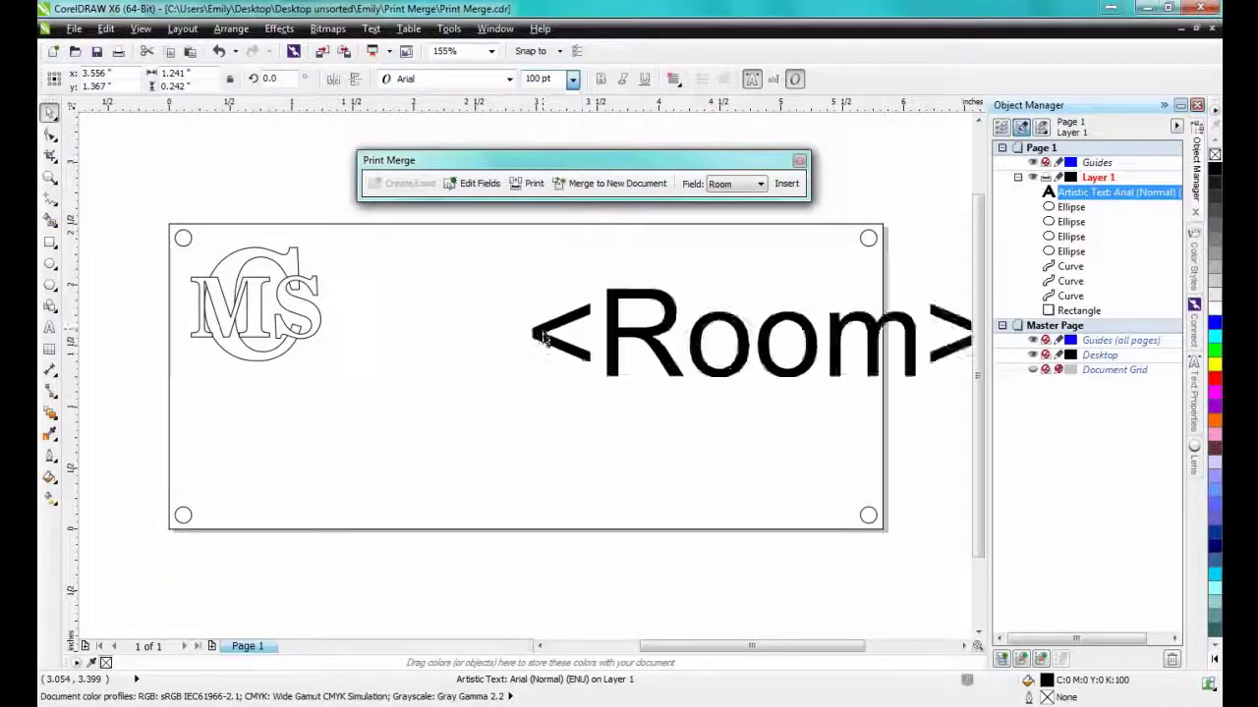
drag(850, 322, 547, 304)
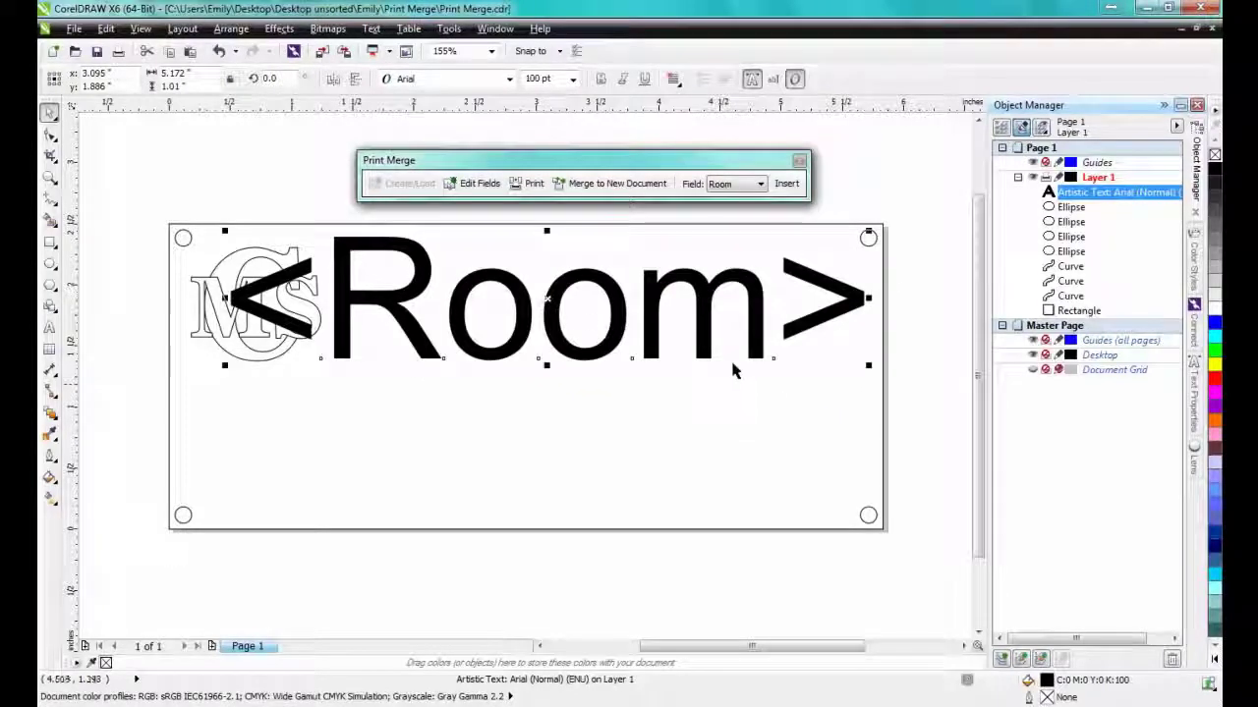
Insert the <Subject> field at 48 pt and place it beneath <Room>
click(759, 184)
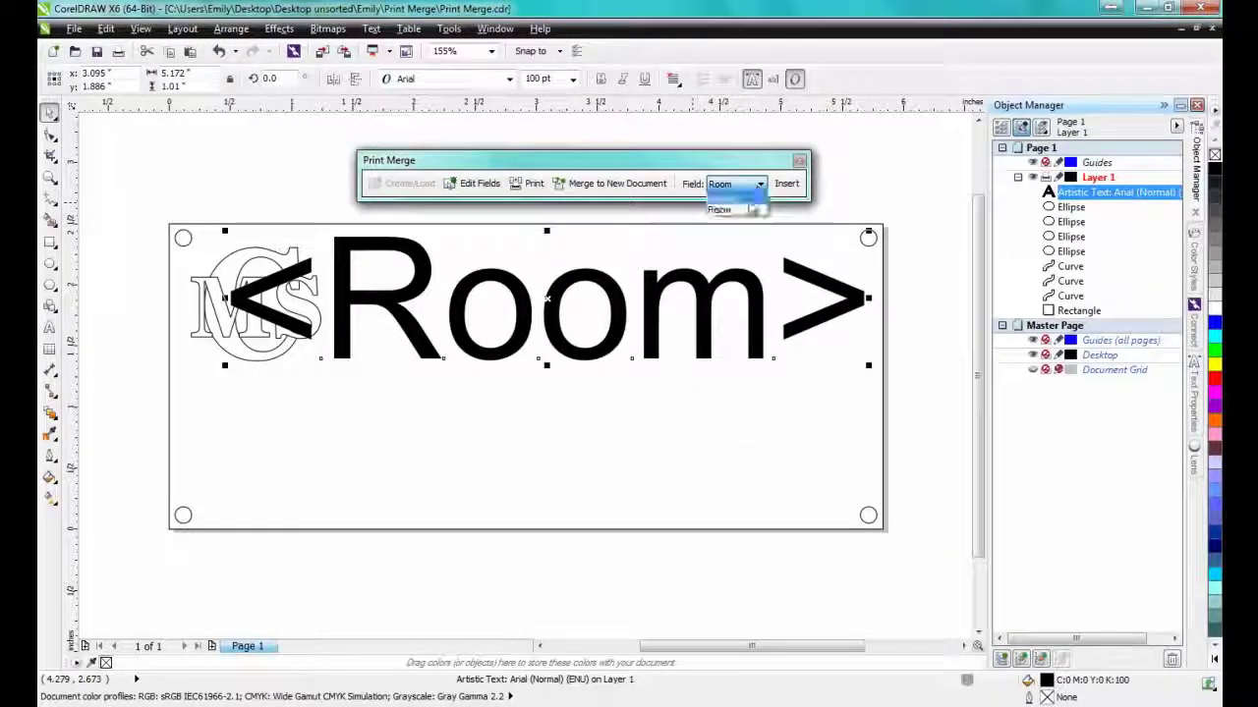
click(747, 216)
click(786, 184)
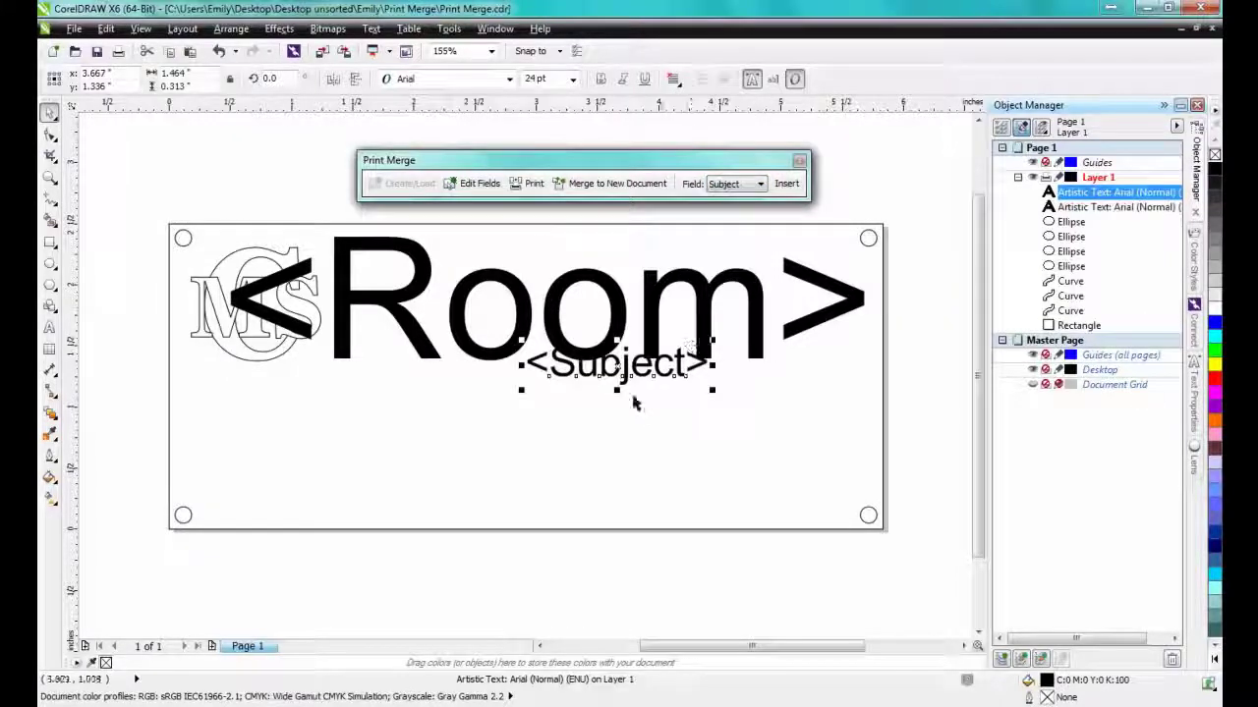
drag(616, 366, 521, 433)
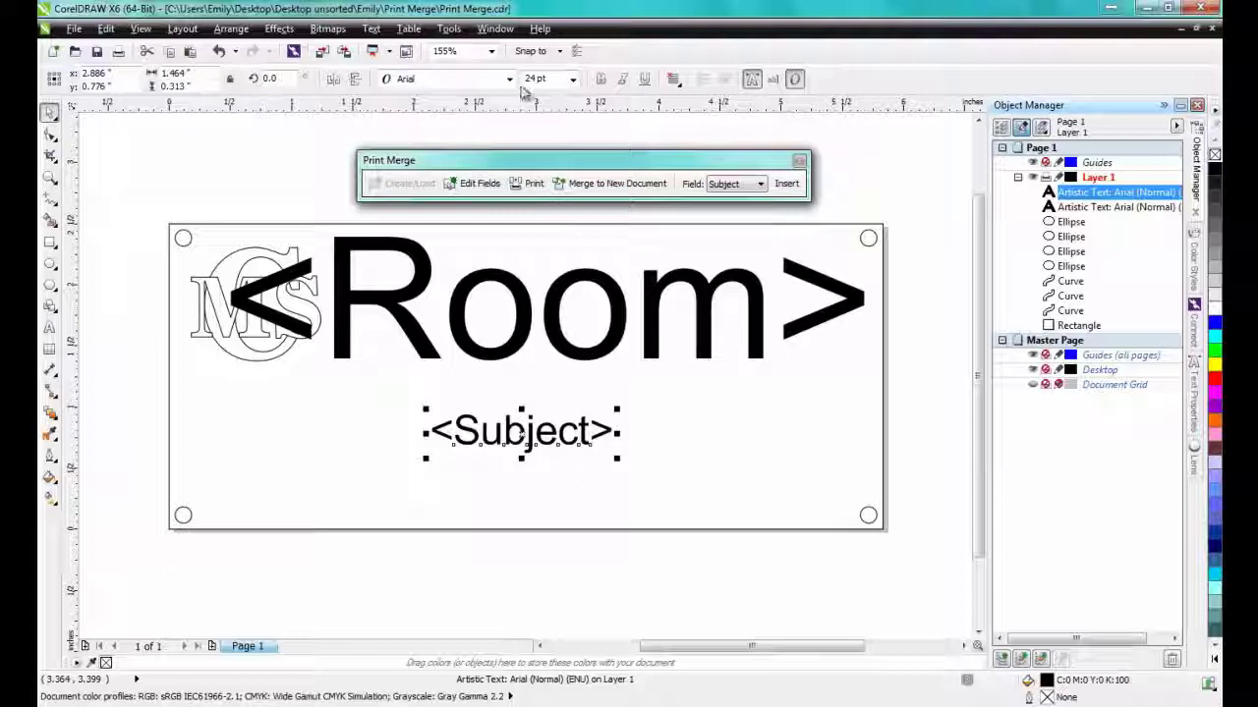
click(571, 78)
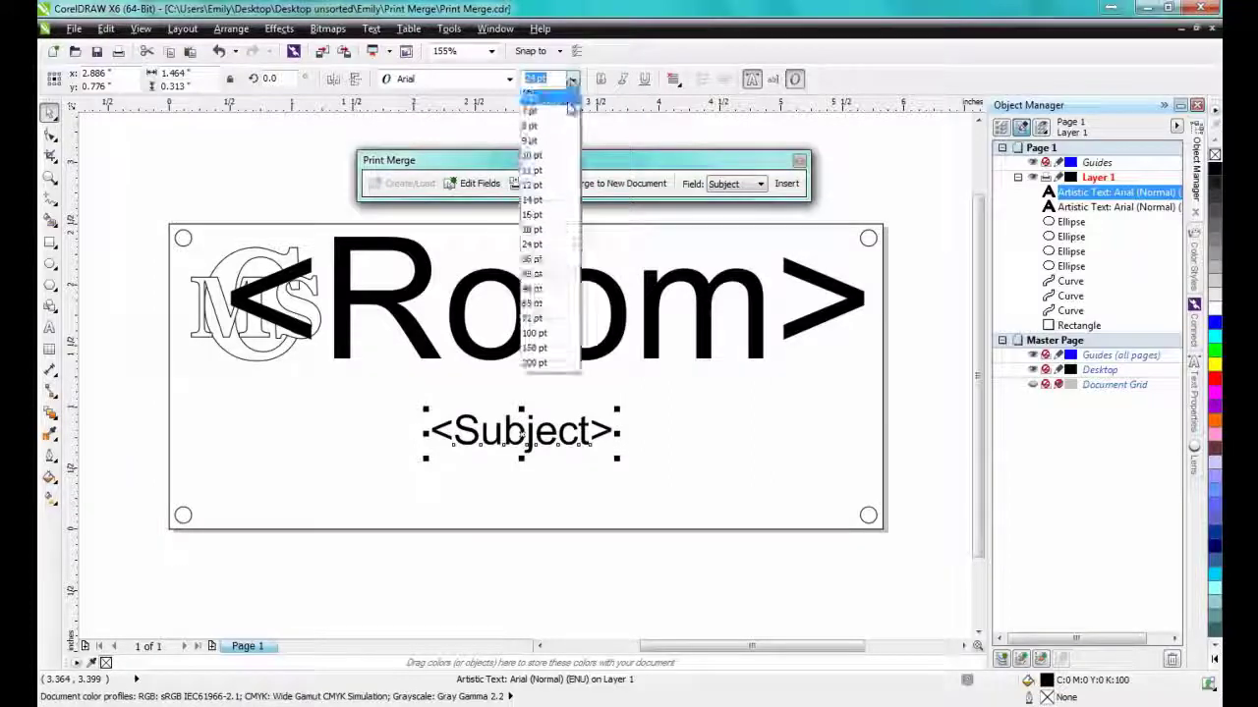
click(544, 293)
drag(608, 432, 543, 450)
Select <Room> and <Subject> together, centre-align them, and move them into position
key(Tab)
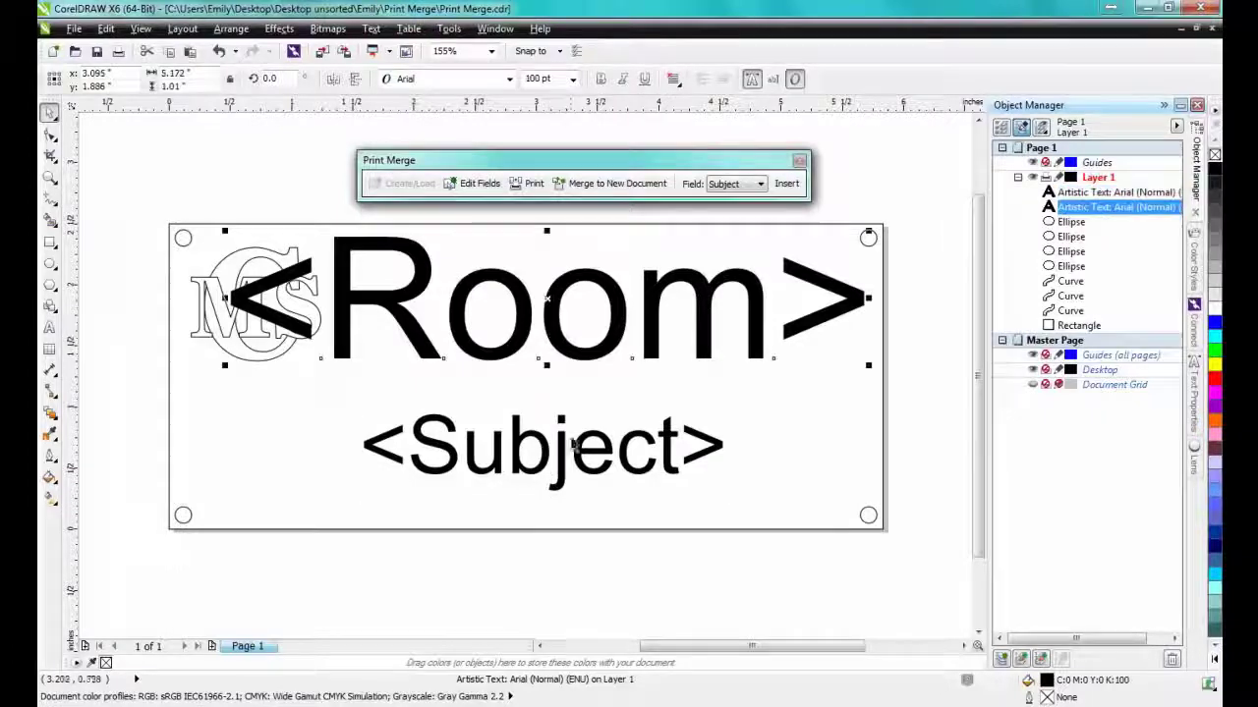
shift+click(573, 445)
click(674, 81)
click(711, 150)
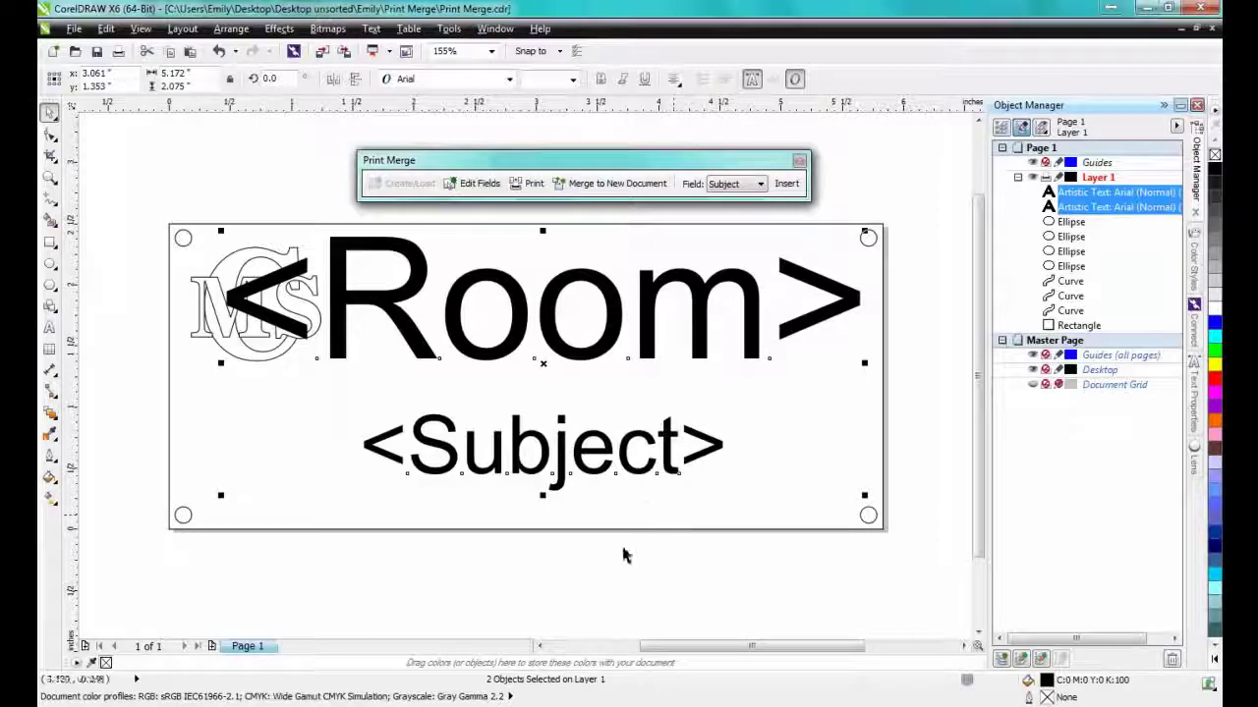
drag(550, 363, 543, 367)
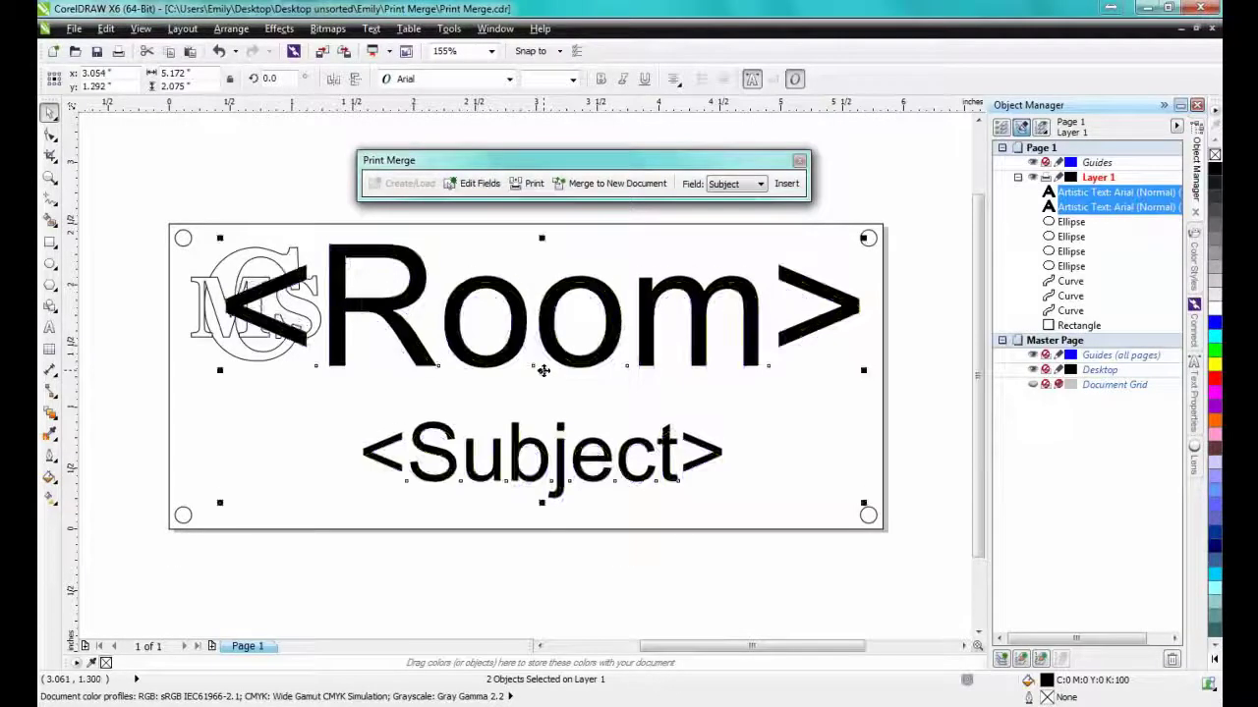
Set the merge print layout to Fit to page and open Print Preview
click(688, 576)
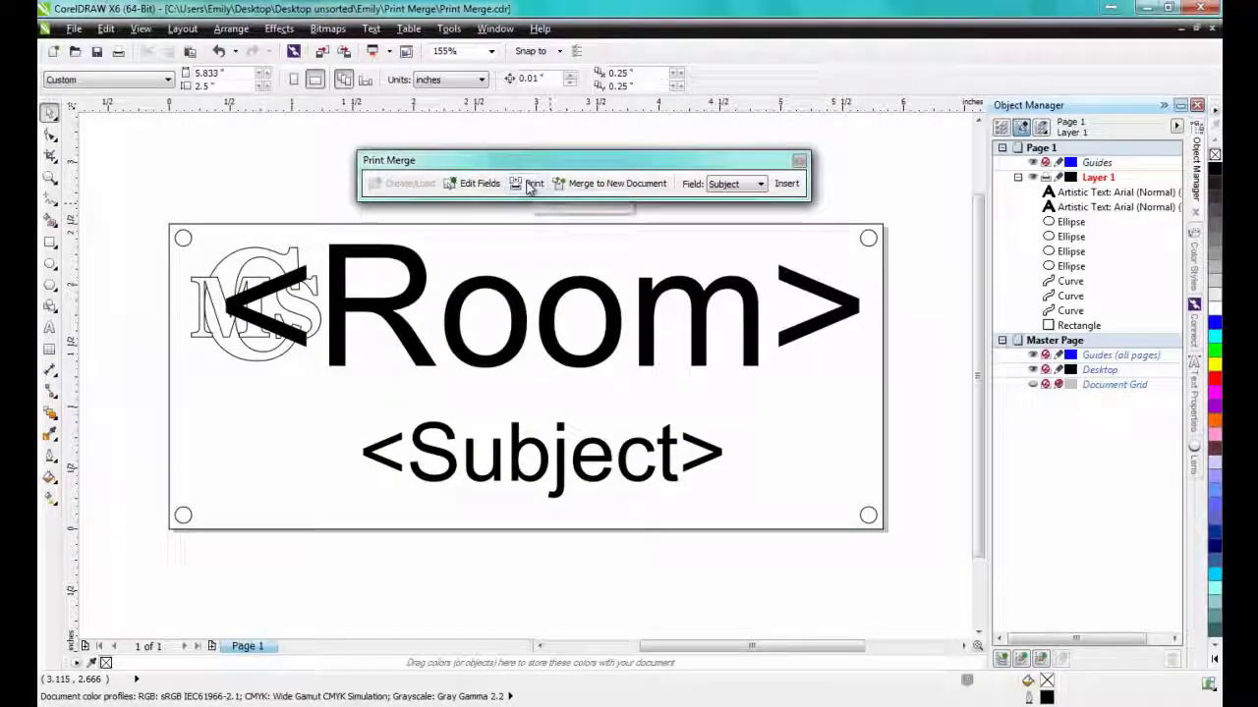
click(528, 184)
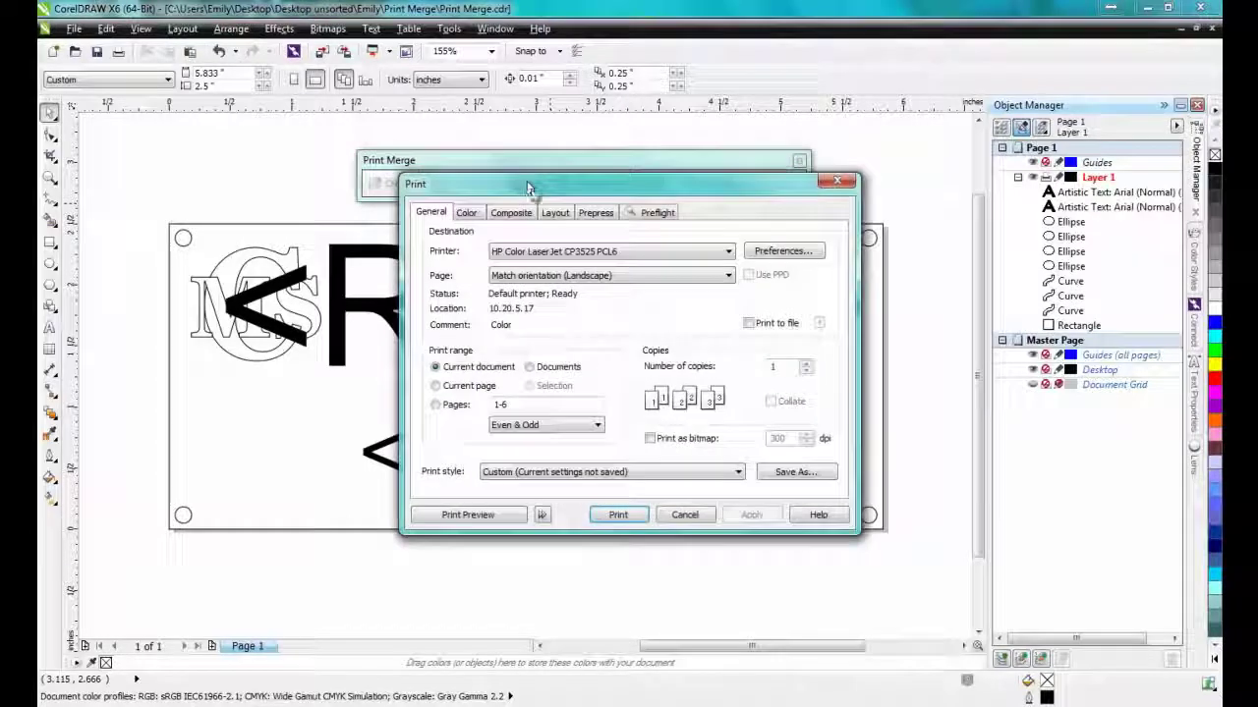
click(554, 214)
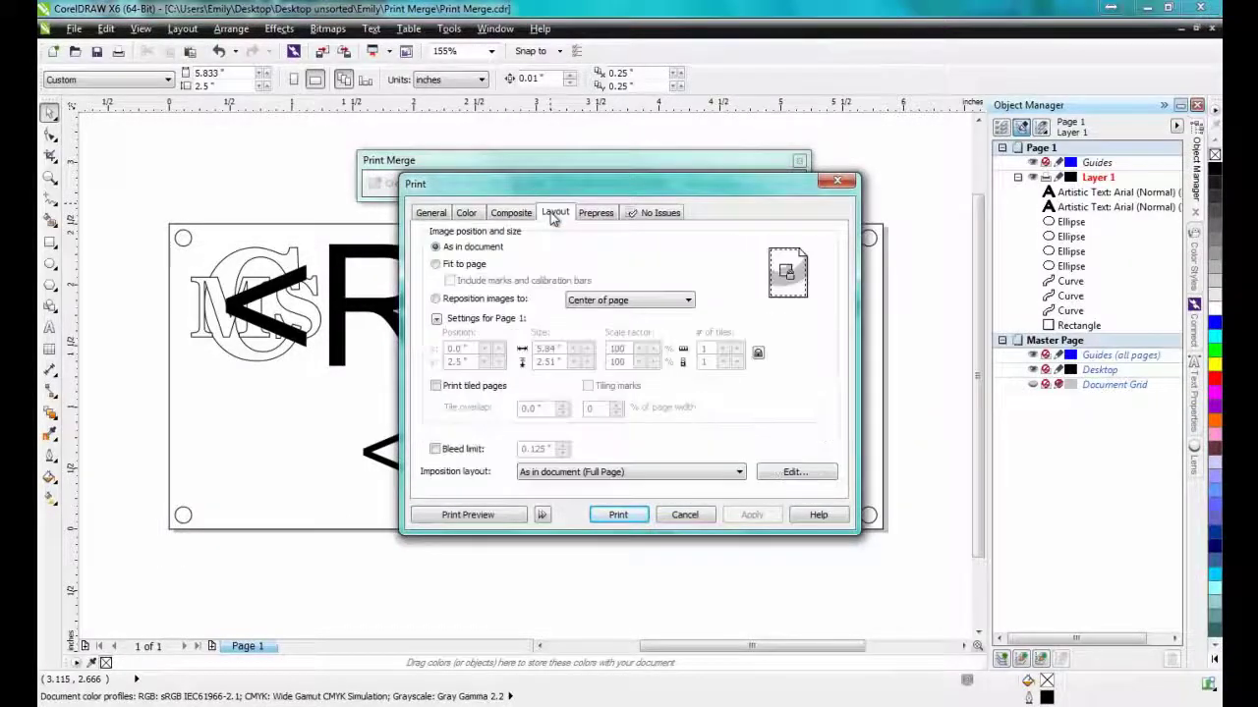
click(468, 265)
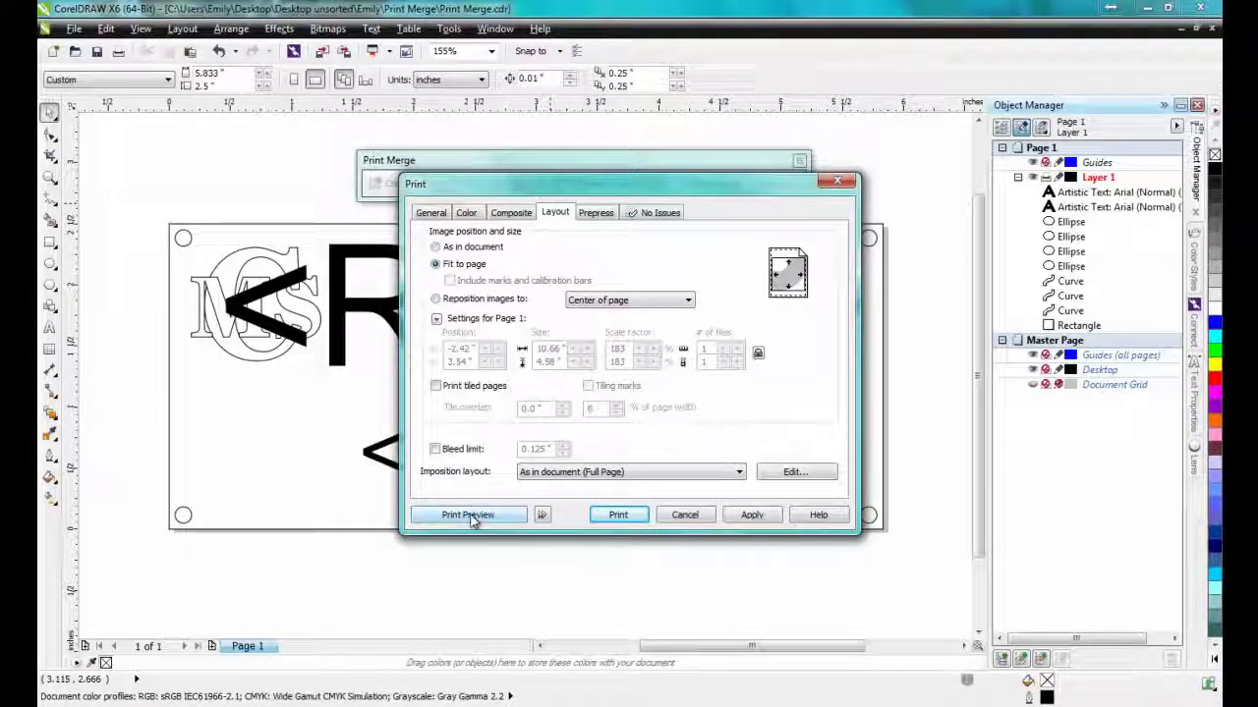
click(468, 515)
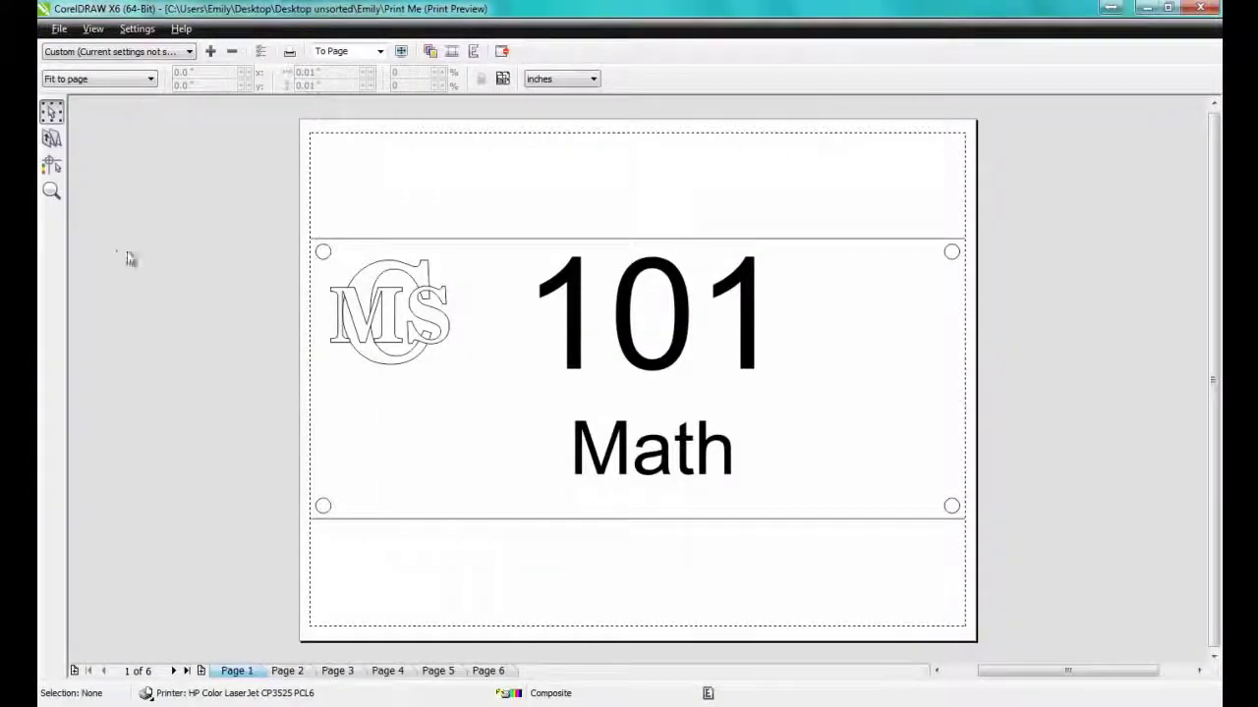
Impose the merged plates 2 across and 3 down on one sheet using the Imposition Layout tool
click(51, 140)
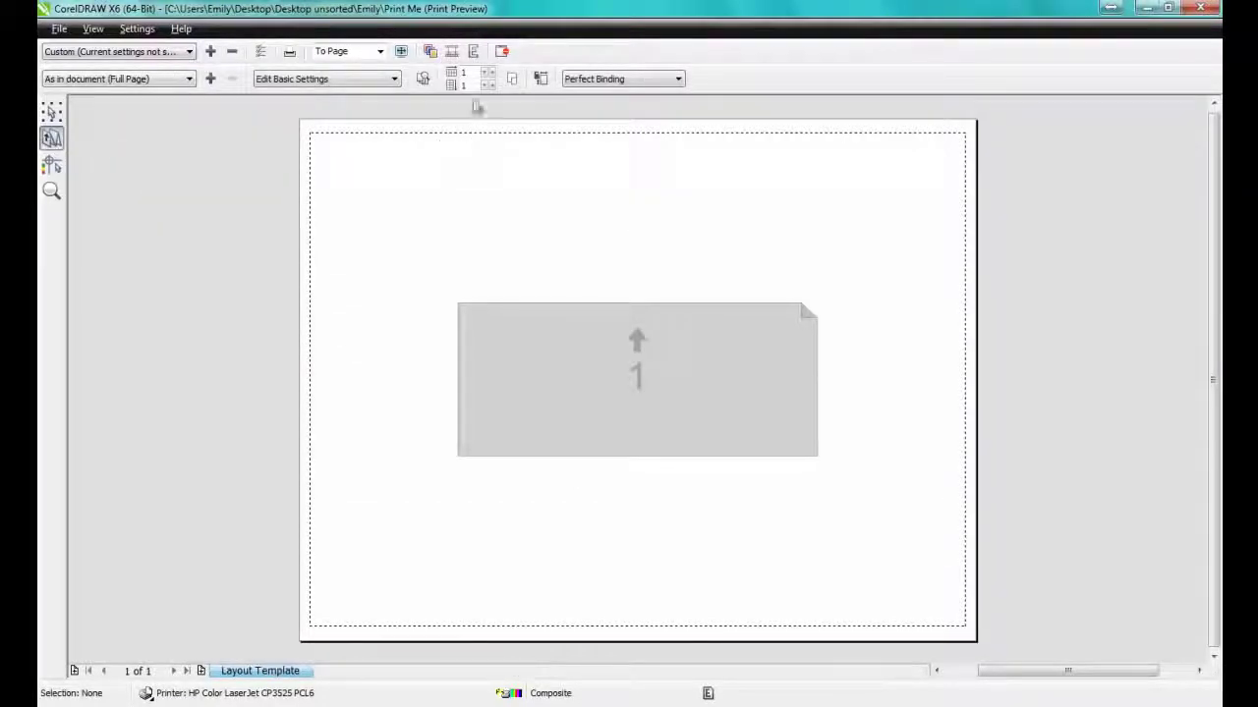
click(490, 72)
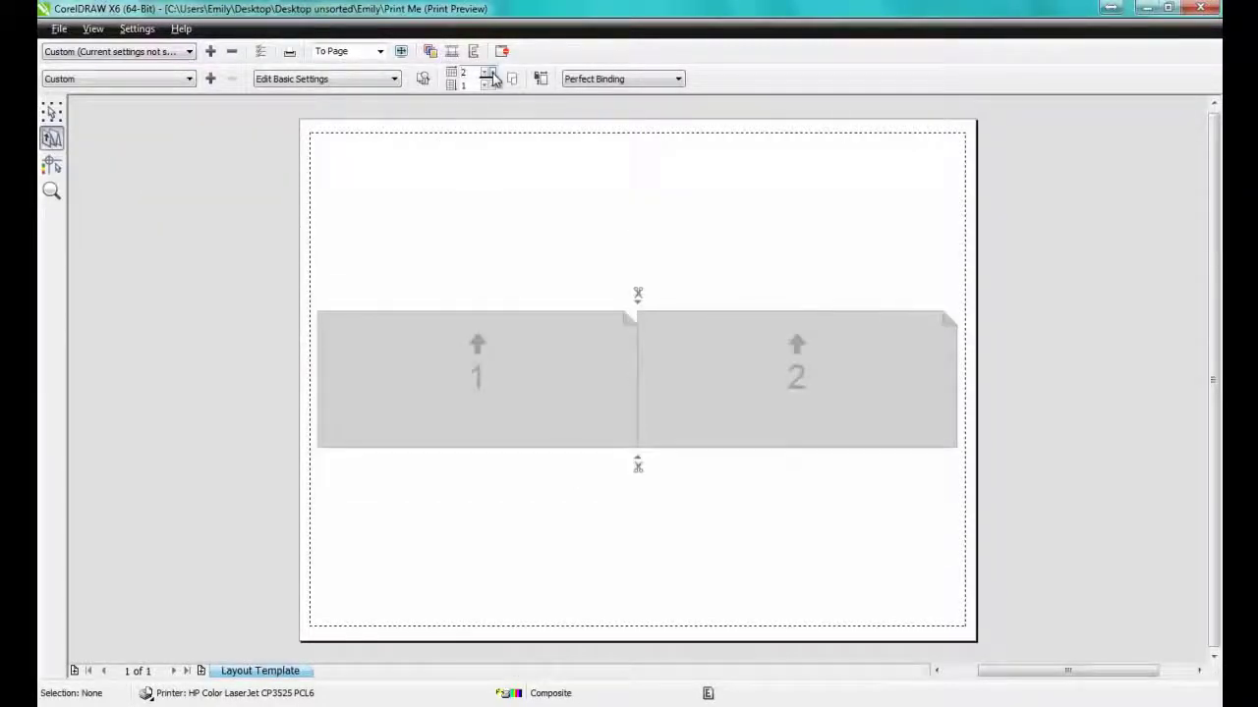
click(490, 84)
click(490, 83)
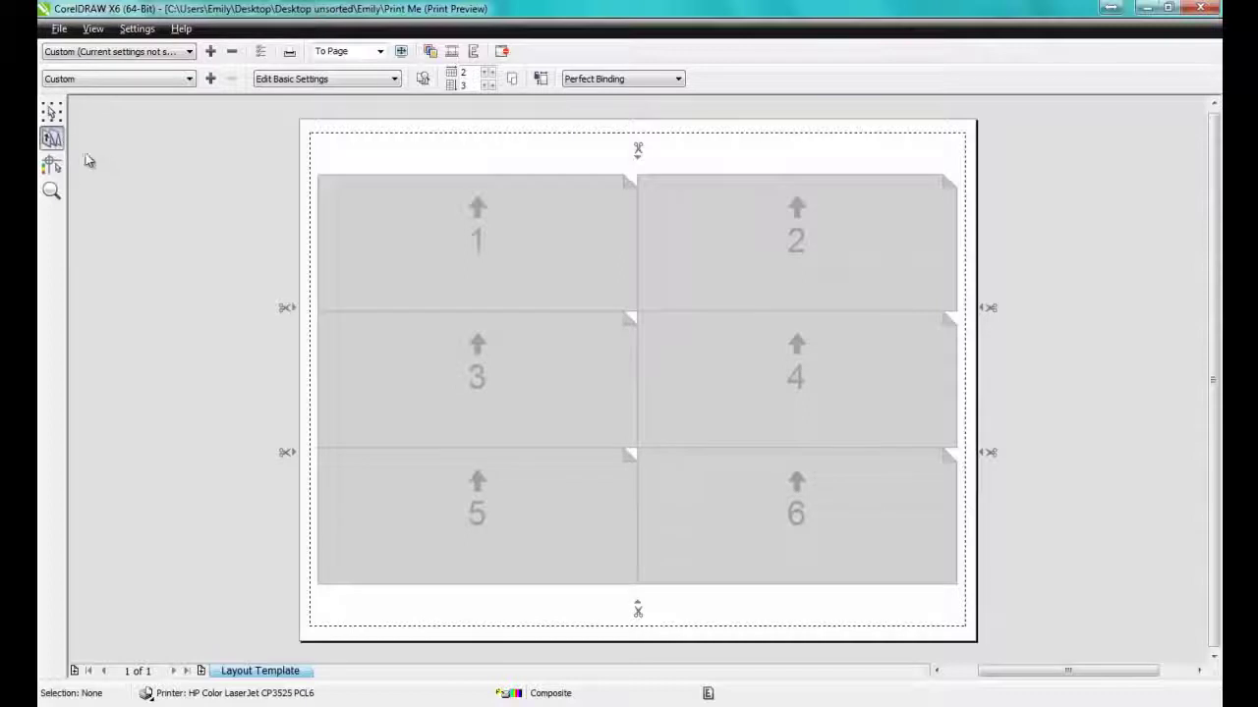
click(52, 113)
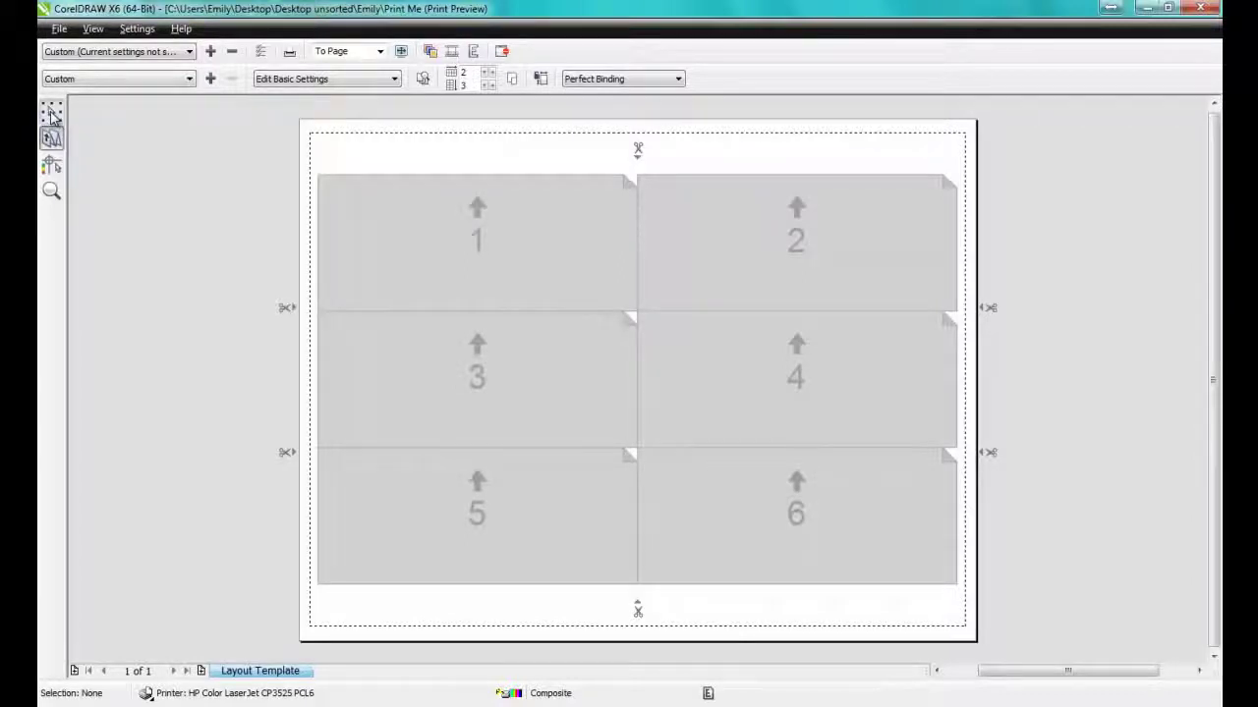